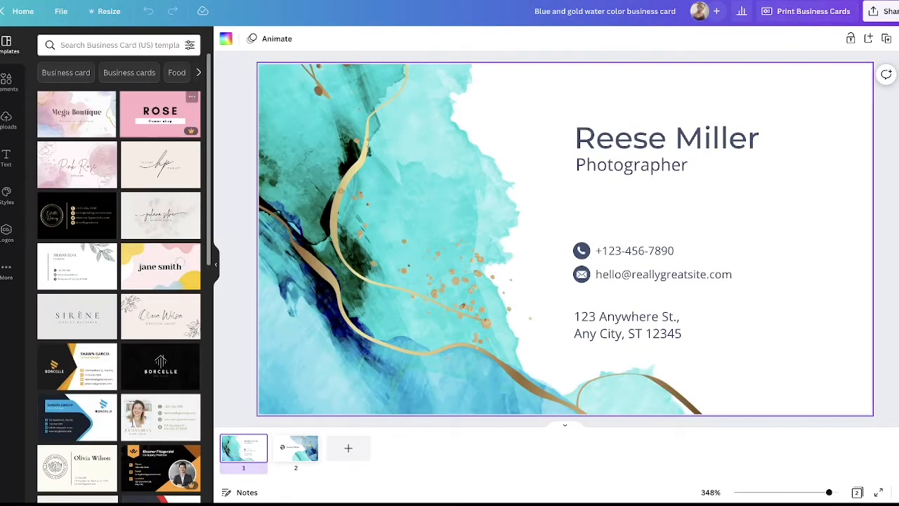
Step: Browse the graphics collections among the design elements and the image, video and audio categories of the uploads
click(7, 78)
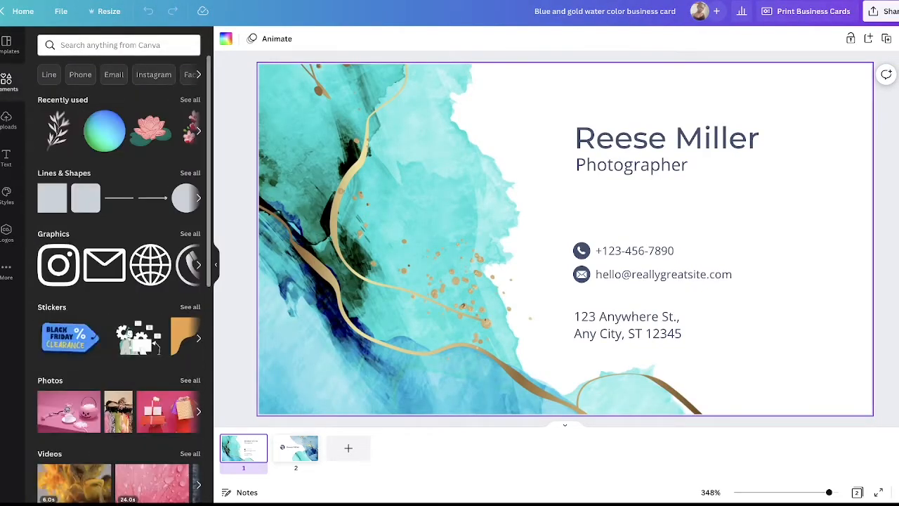
scroll(119, 281, down, 10)
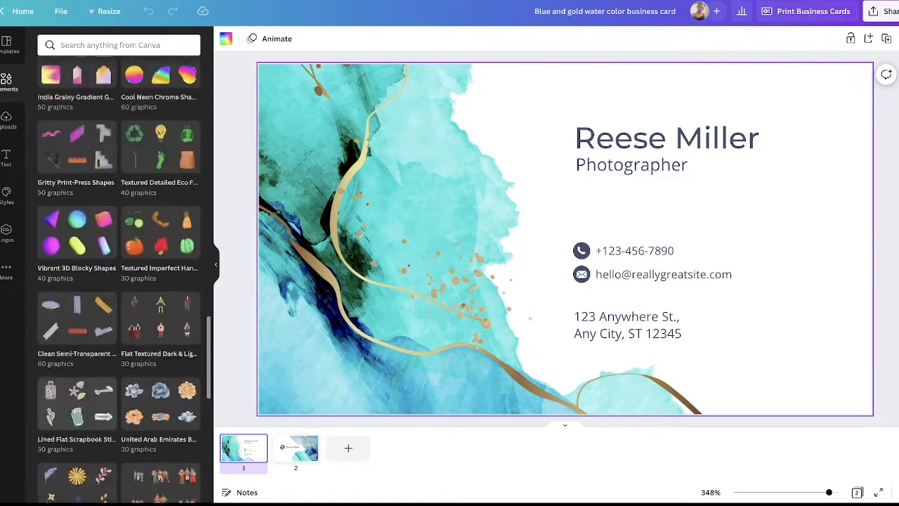
scroll(81, 447, up, 10)
scroll(82, 448, down, 18)
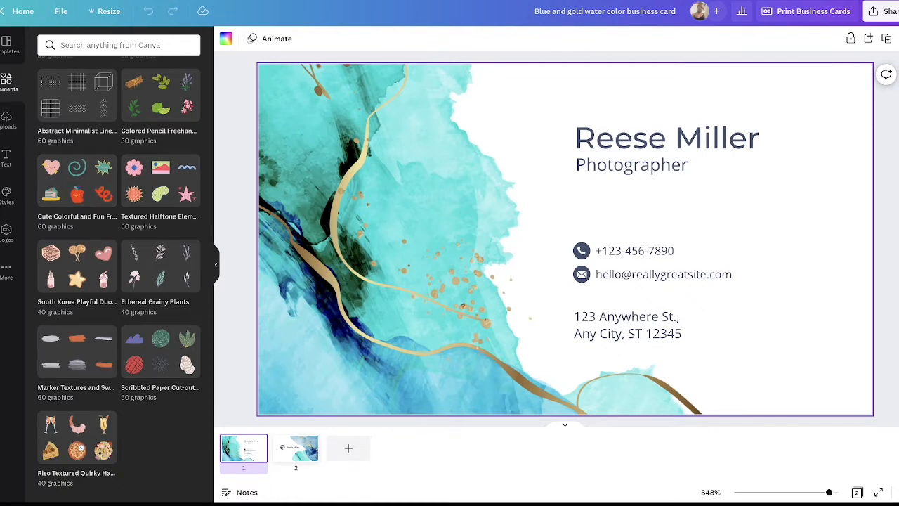
scroll(120, 281, up, 1)
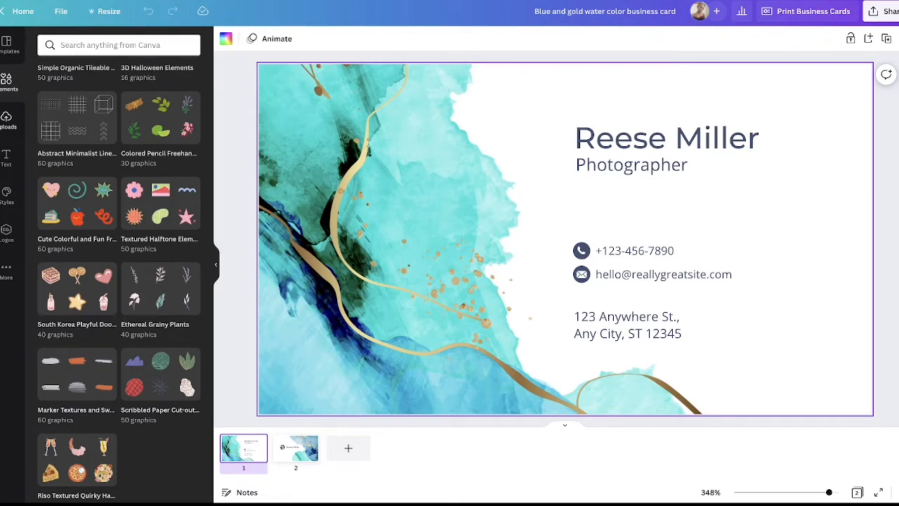
click(7, 120)
click(121, 93)
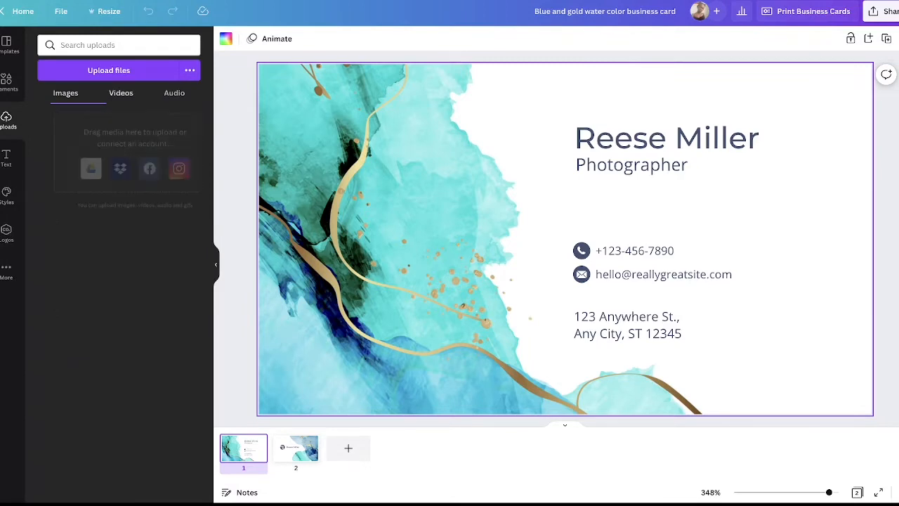
click(174, 93)
Step: Look through the available text presets and font combinations for the business card
click(5, 158)
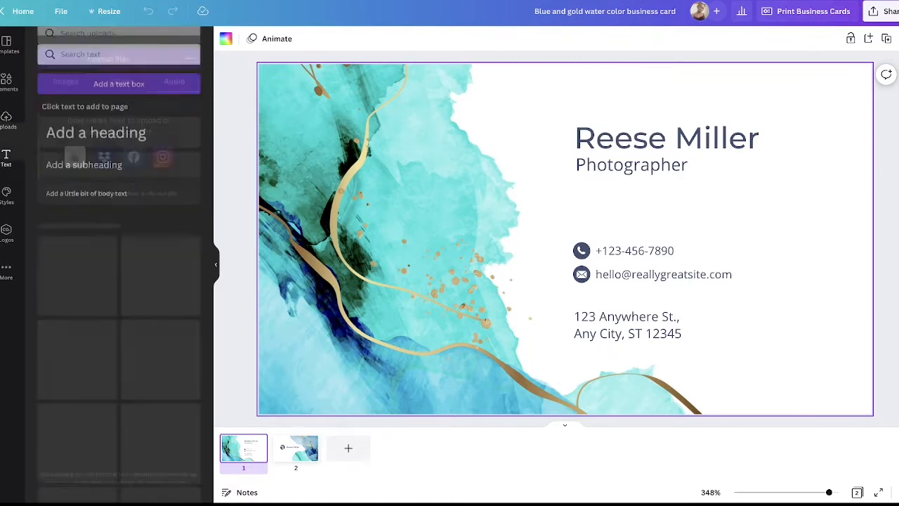
scroll(119, 281, down, 6)
scroll(119, 281, down, 15)
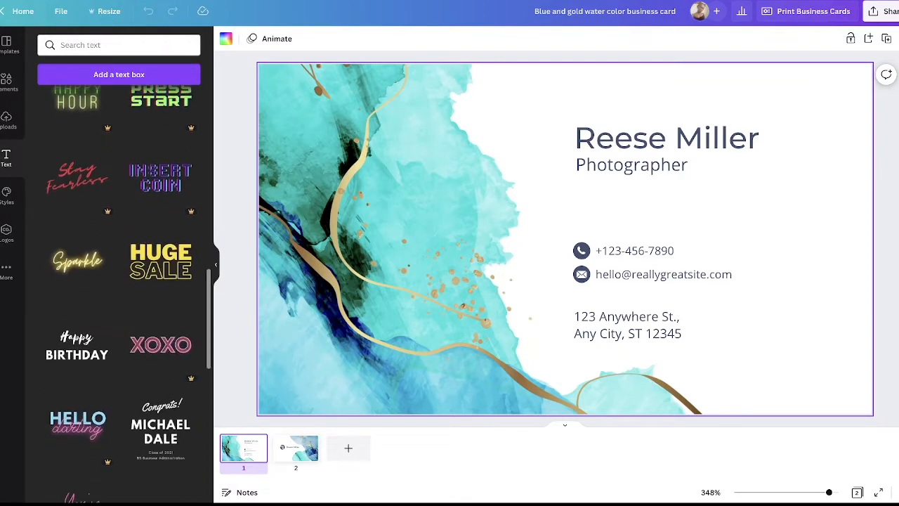
scroll(118, 281, down, 15)
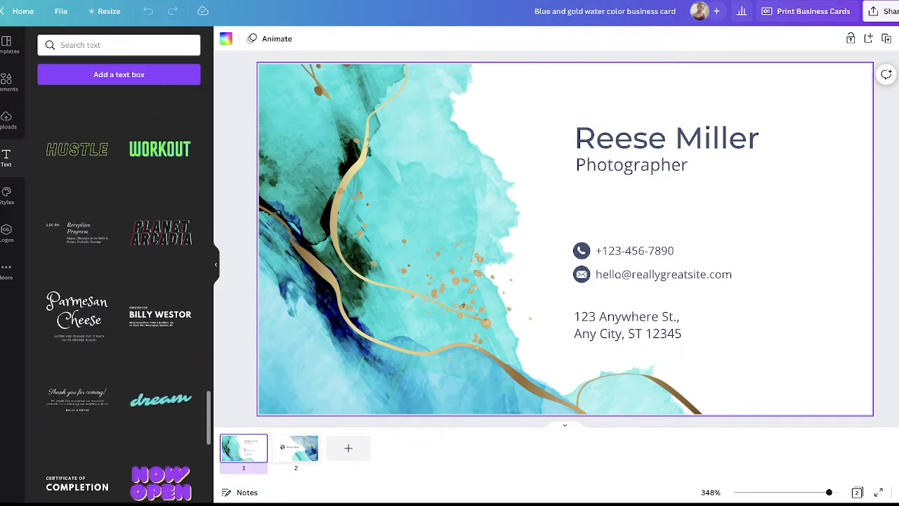
scroll(118, 281, down, 1)
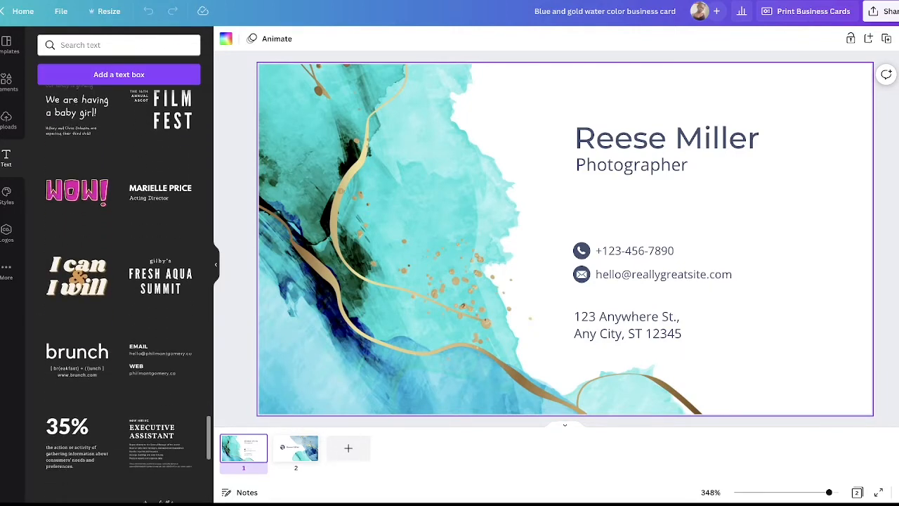
Step: Examine the style palettes and font sets, the logo options and the additional apps, and return to the business card templates
click(6, 193)
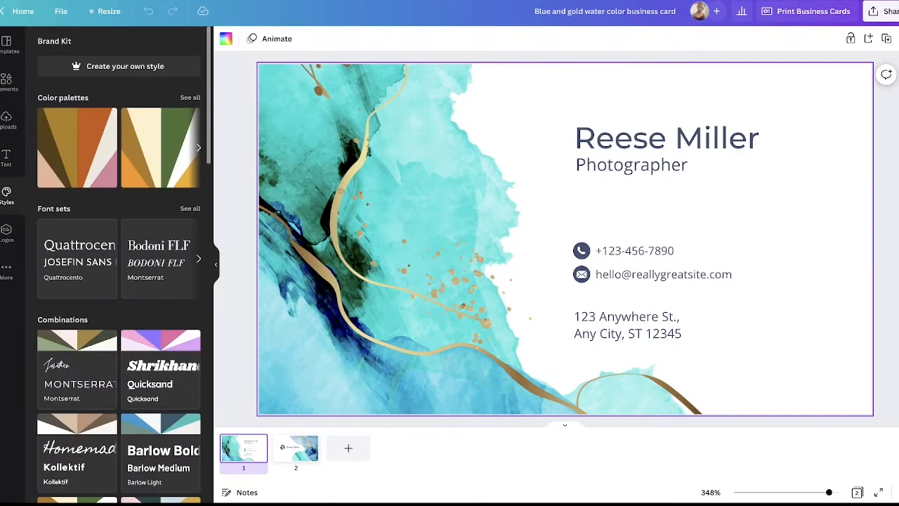
scroll(118, 267, down, 5)
scroll(119, 267, down, 10)
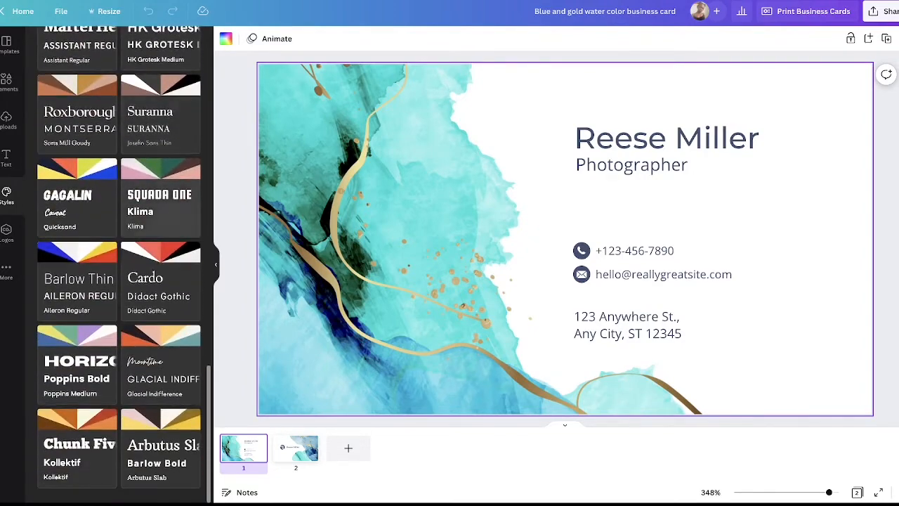
click(6, 231)
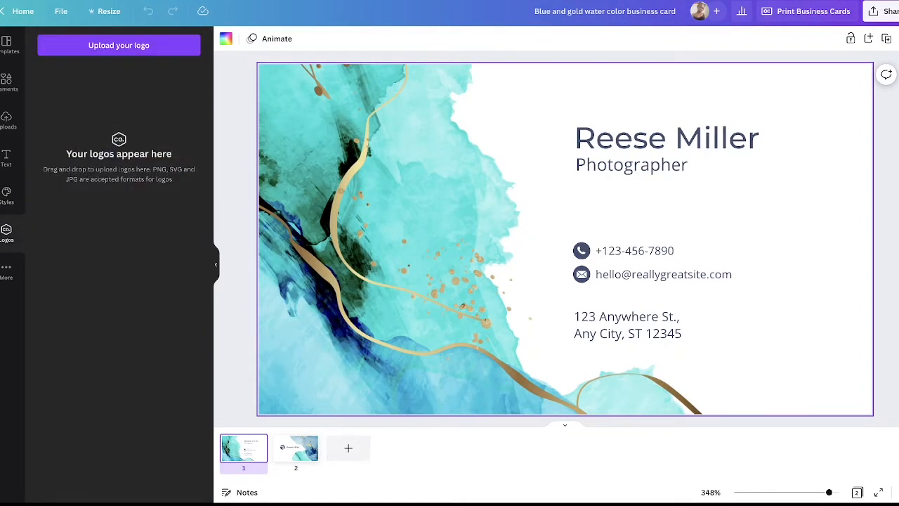
click(6, 271)
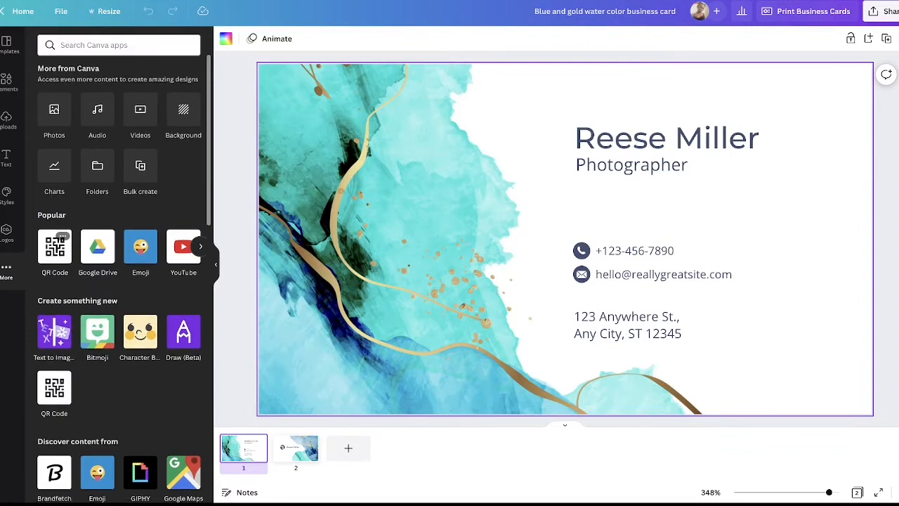
scroll(119, 278, down, 6)
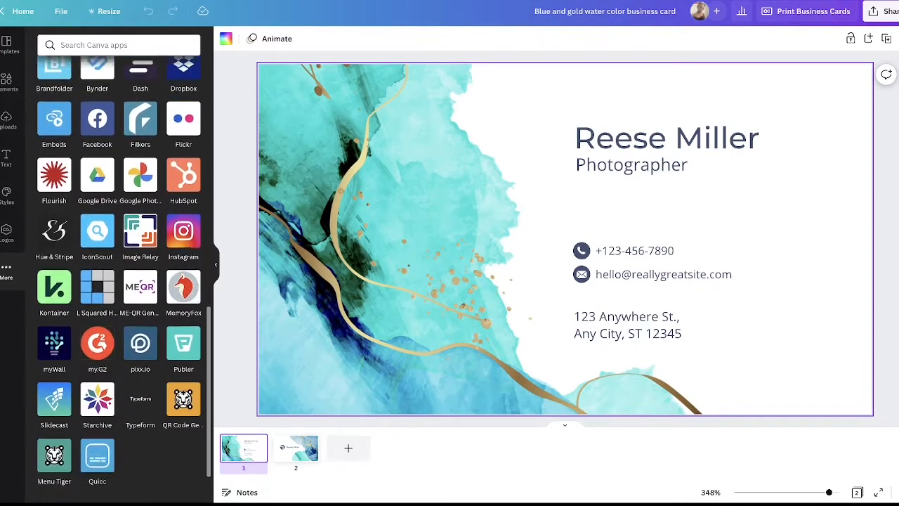
scroll(119, 278, down, 2)
scroll(118, 278, up, 8)
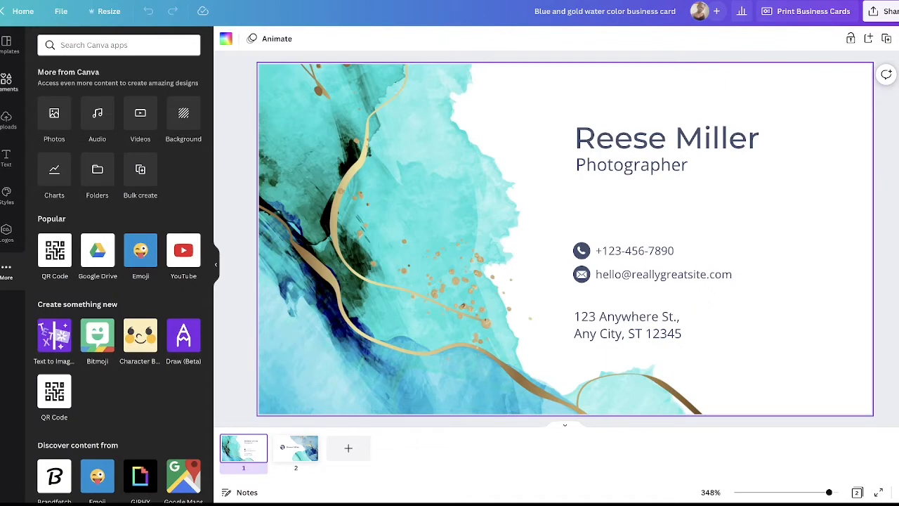
click(7, 81)
click(6, 43)
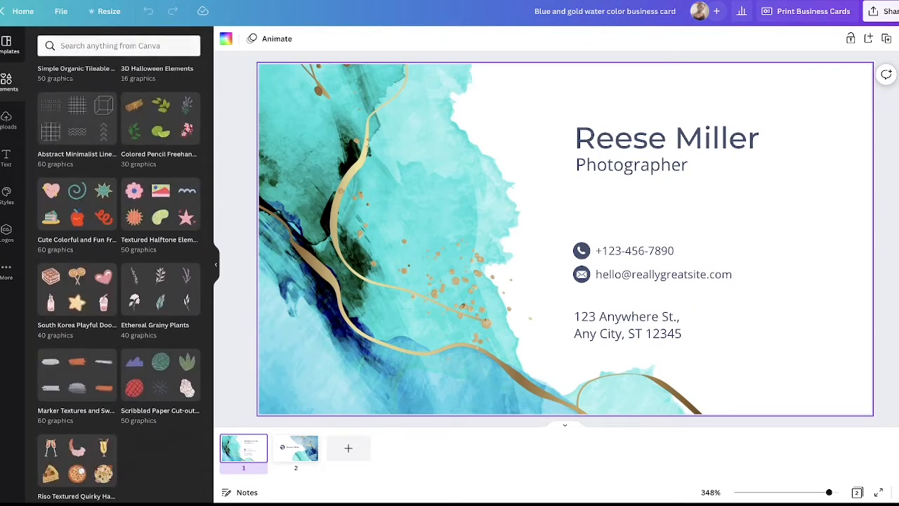
Step: Replace the placeholder name at the head of the card with the cardholder's first name in capitals
click(689, 137)
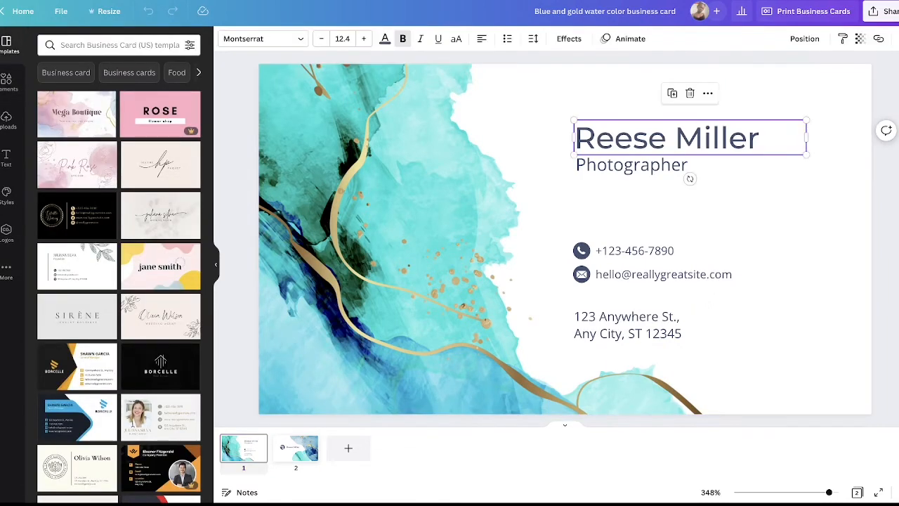
double_click(690, 138)
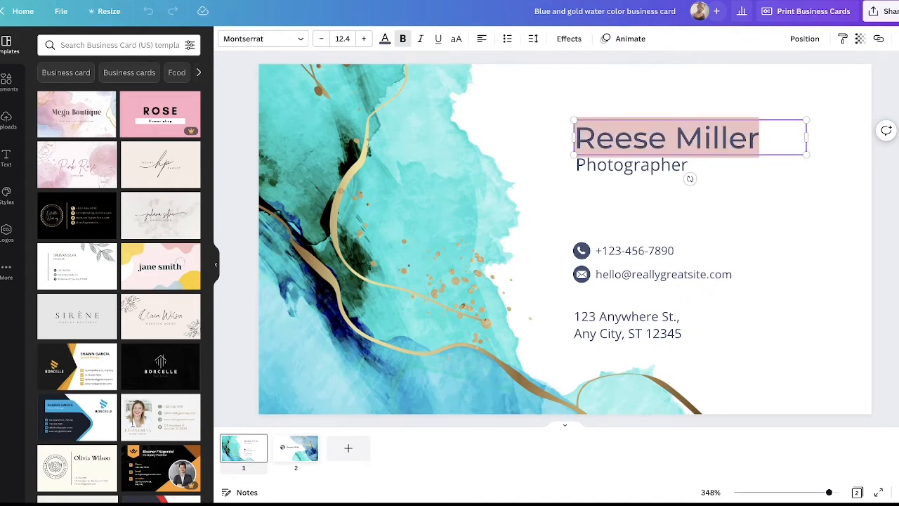
text(ISATU)
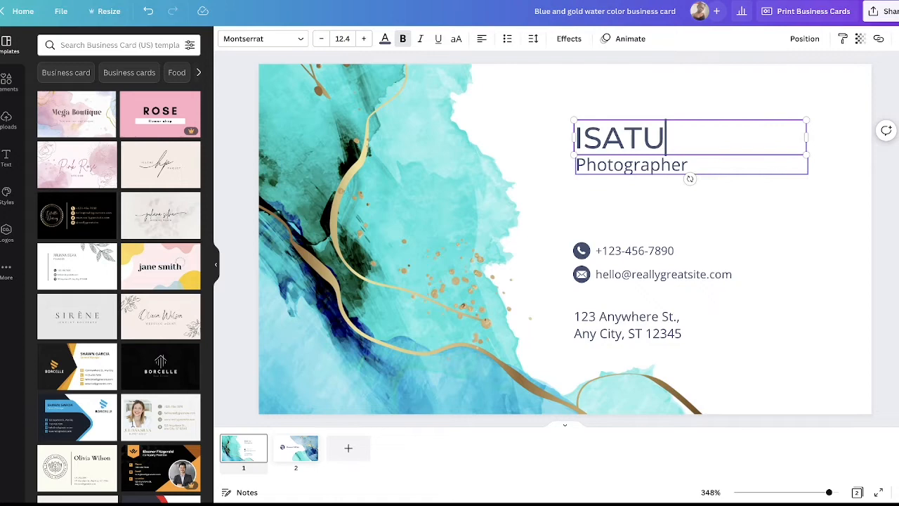
Step: Replace the job title "Photographer" with "INFORMATION TECHNOLOGY"
click(646, 165)
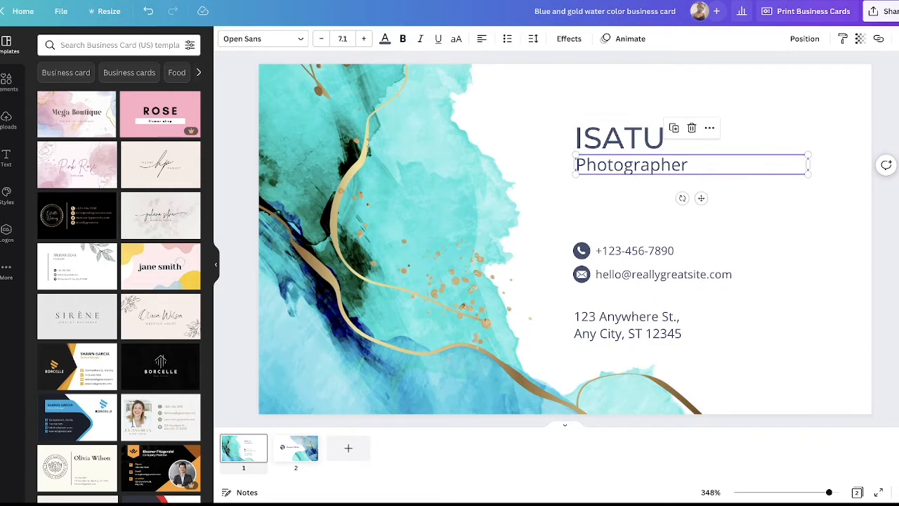
click(646, 166)
text(IN)
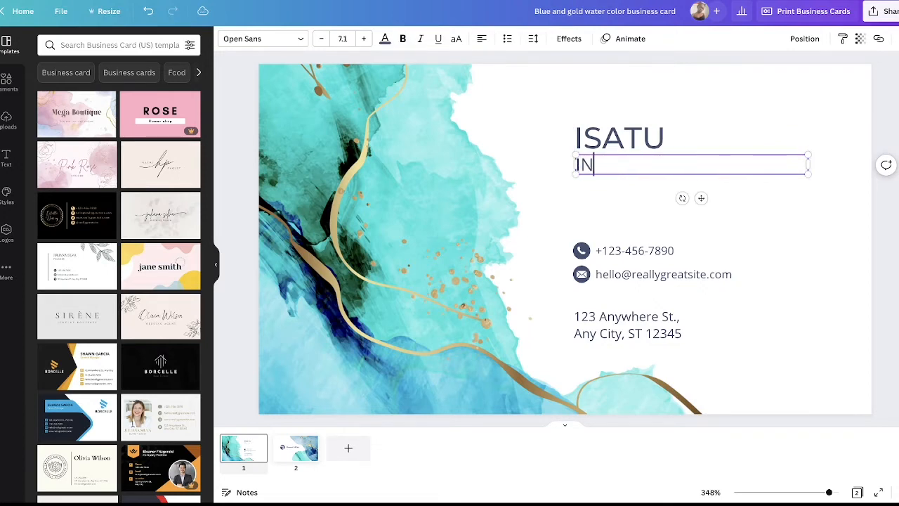
text(FORMATIO)
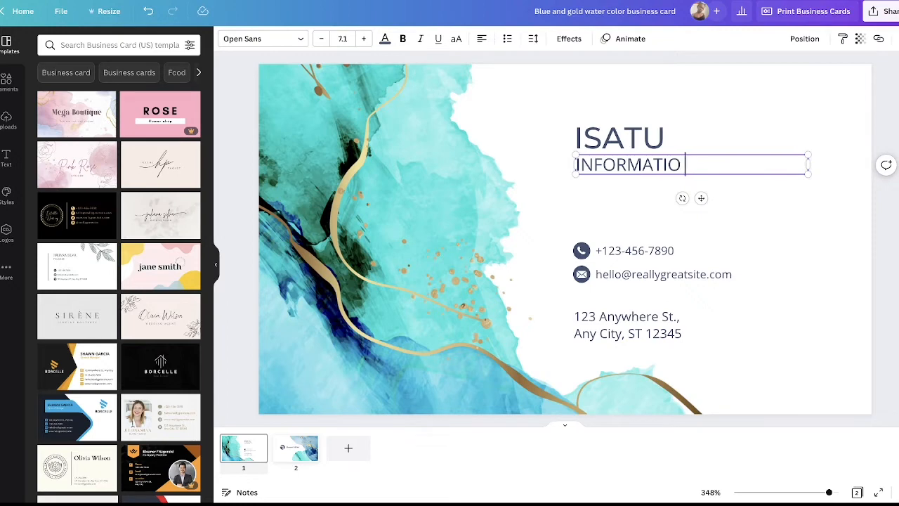
key(BackSpace)
text(N TECHNOLOGY)
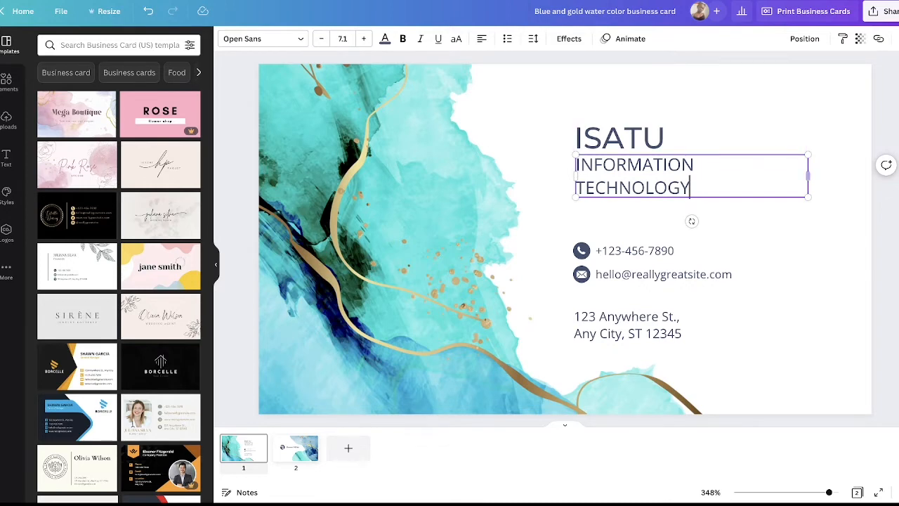
Step: Try a narrower text box and font size 3.1 for the job title, and restore the size to 7.1
drag(808, 175, 690, 188)
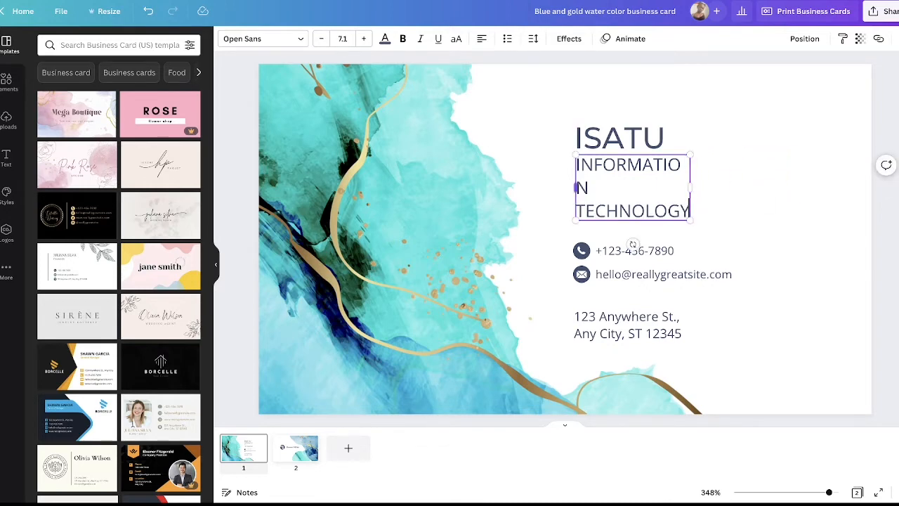
drag(574, 187, 559, 175)
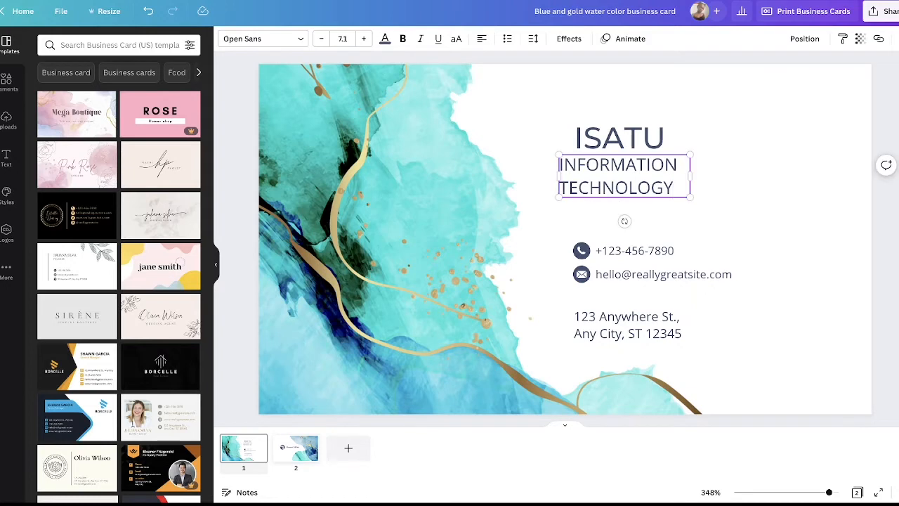
click(321, 39)
click(322, 38)
click(322, 38)
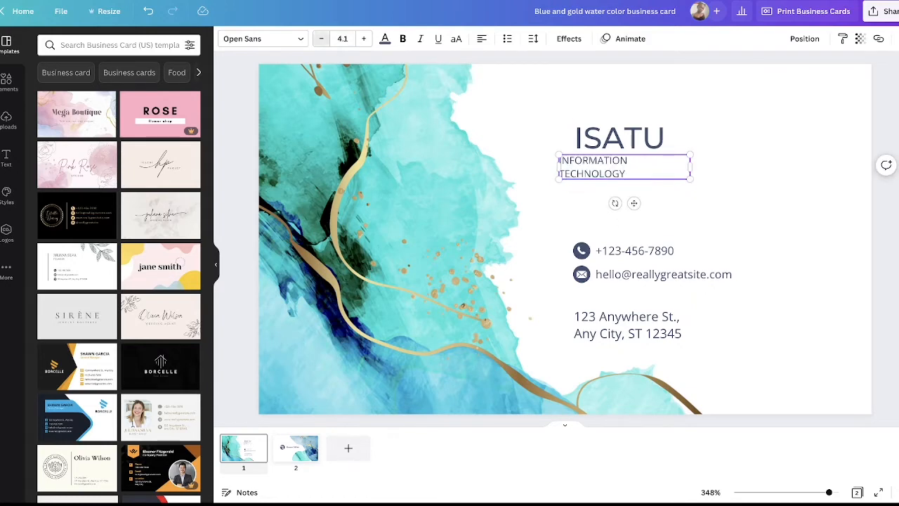
click(322, 39)
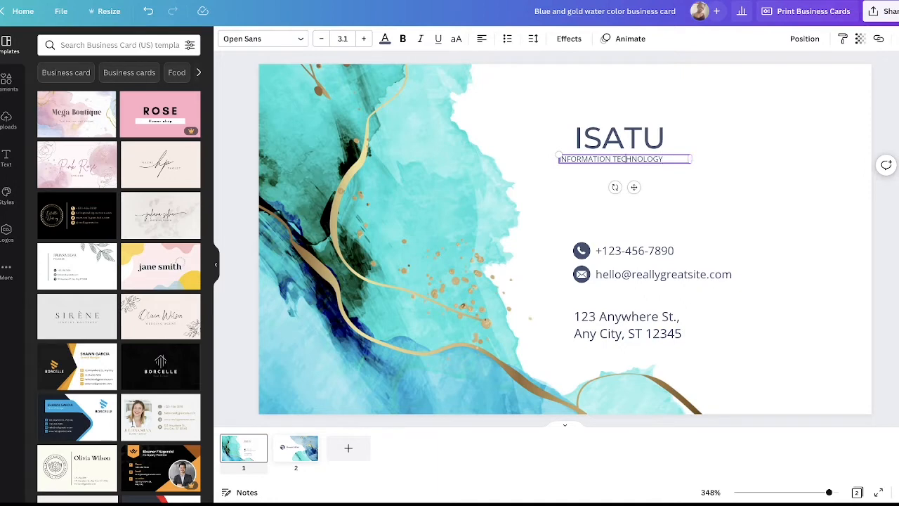
drag(633, 187, 694, 193)
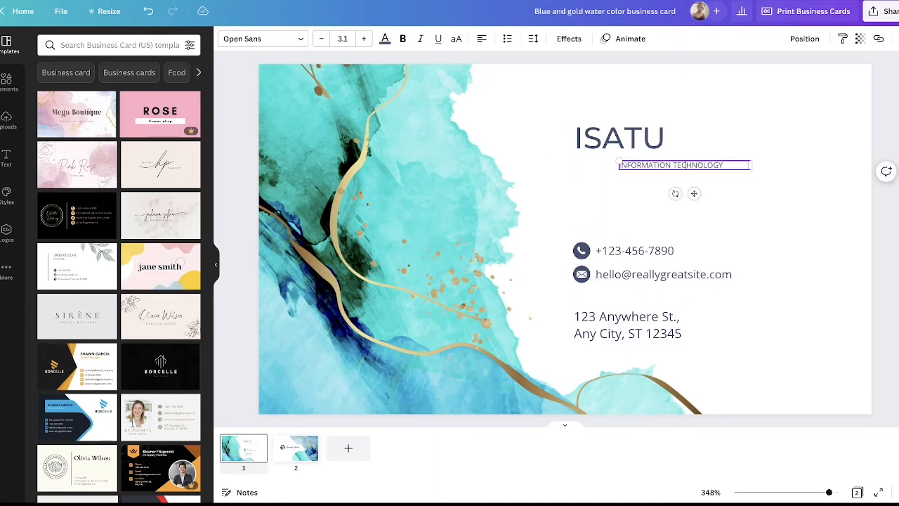
click(363, 39)
click(363, 39)
click(363, 39)
click(363, 39)
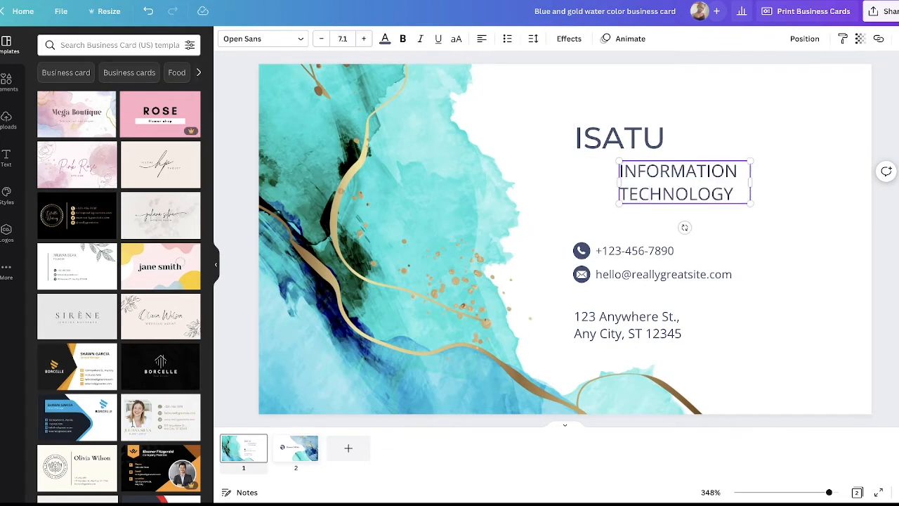
Step: Widen the job title's text box to fit the text on one line and center it below the name
drag(750, 183, 873, 172)
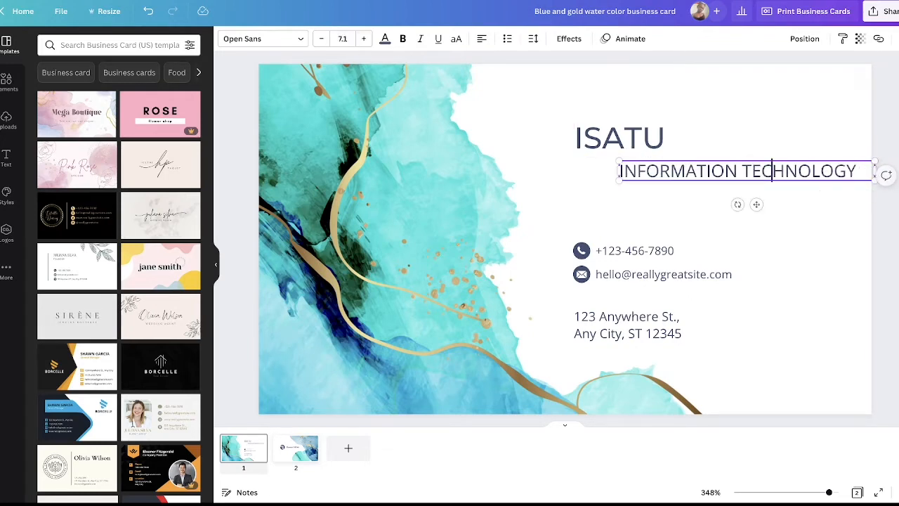
drag(771, 171, 694, 169)
click(695, 217)
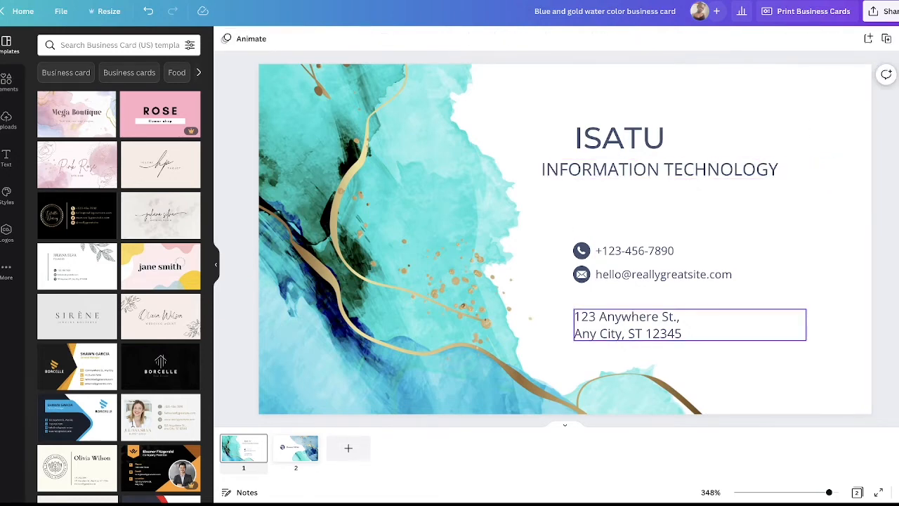
Step: Move the job title so it starts level with the phone number's left edge and reduce its font size
click(663, 170)
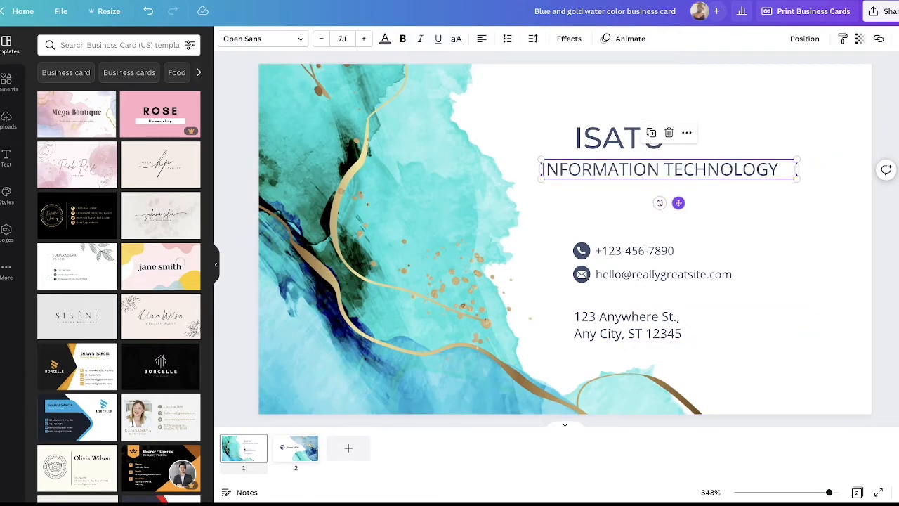
drag(678, 202, 733, 205)
click(322, 39)
click(321, 39)
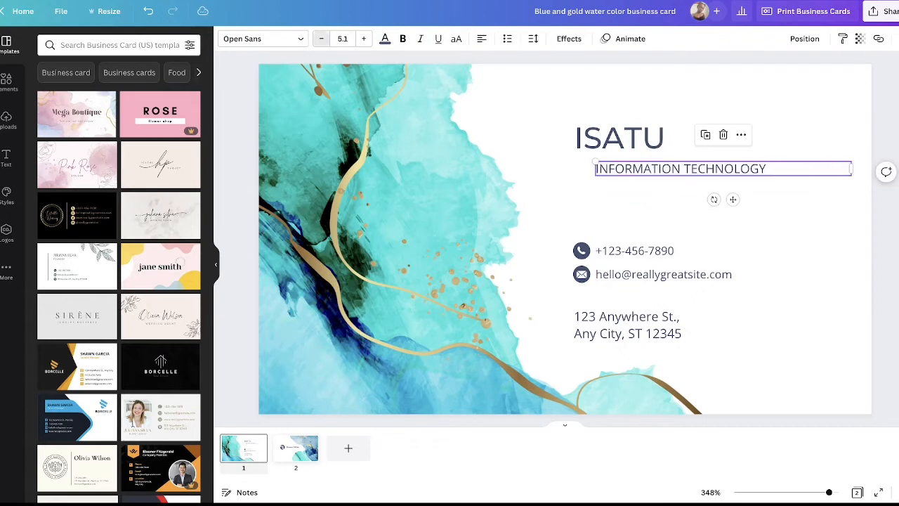
click(322, 39)
Step: Check the phone number, e-mail and address text boxes on the first page one after another
click(655, 251)
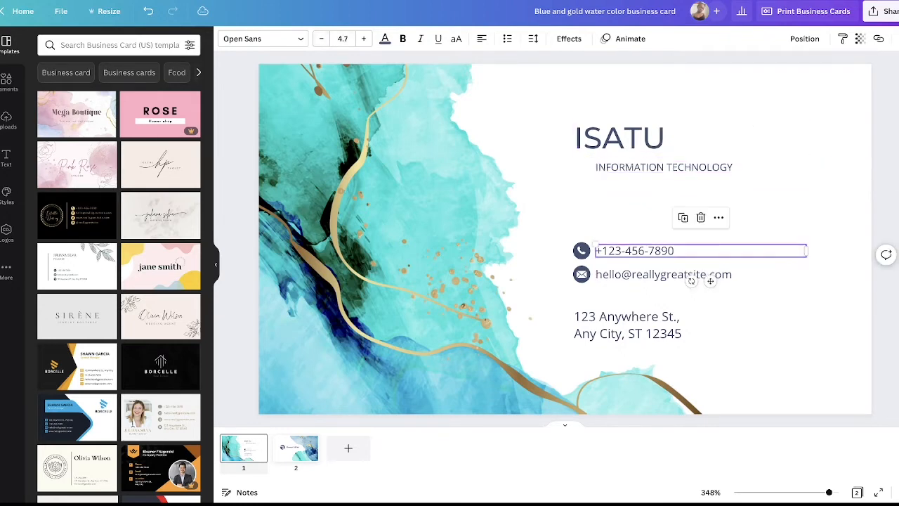
click(672, 250)
click(675, 250)
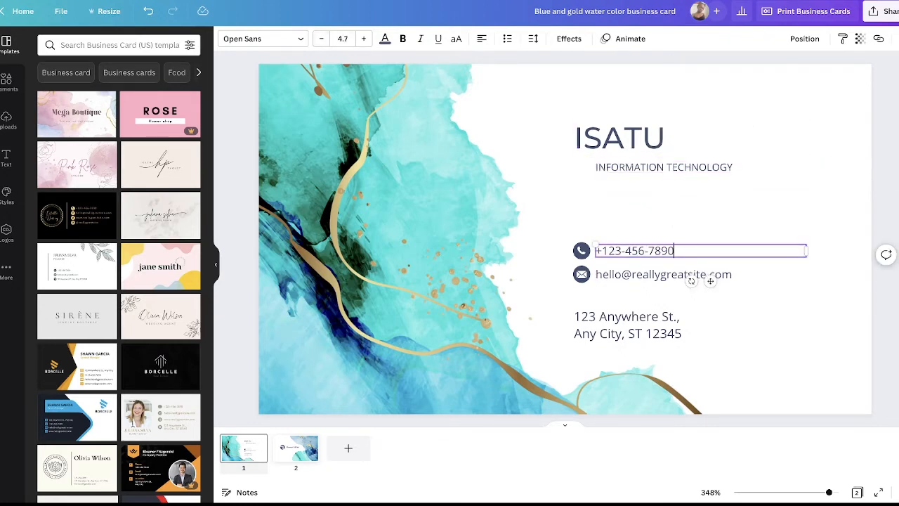
click(668, 275)
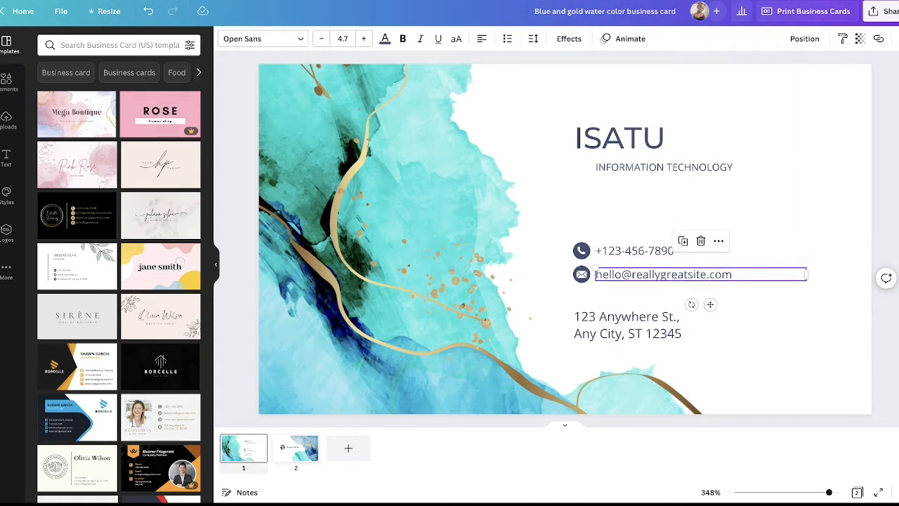
click(657, 325)
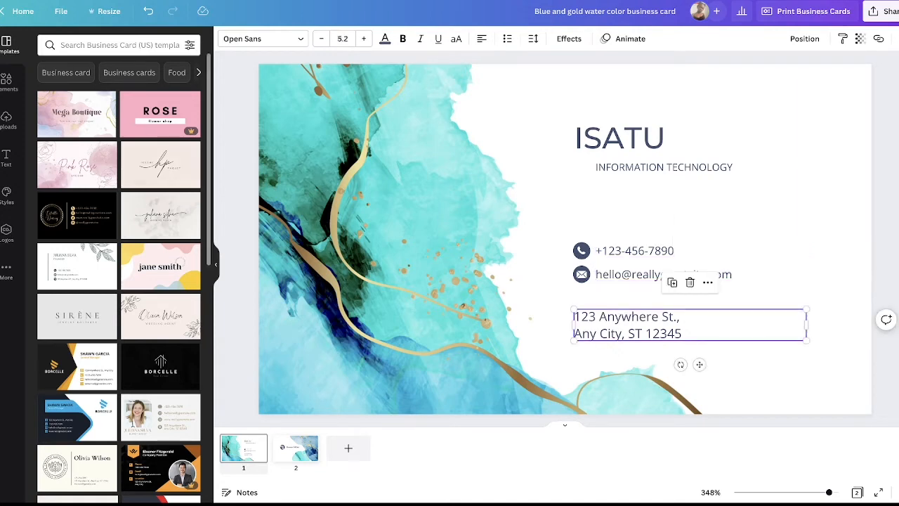
Step: Try a solid purple background on the first page and undo it
click(758, 225)
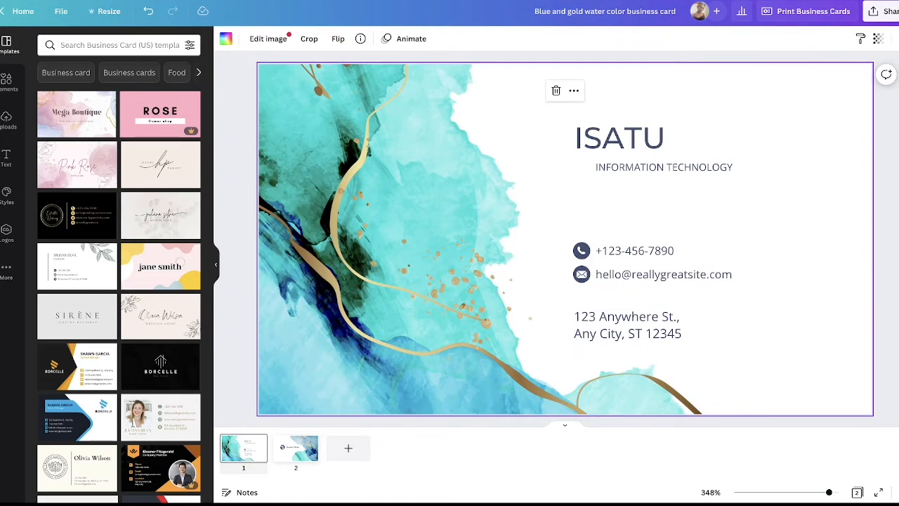
click(226, 39)
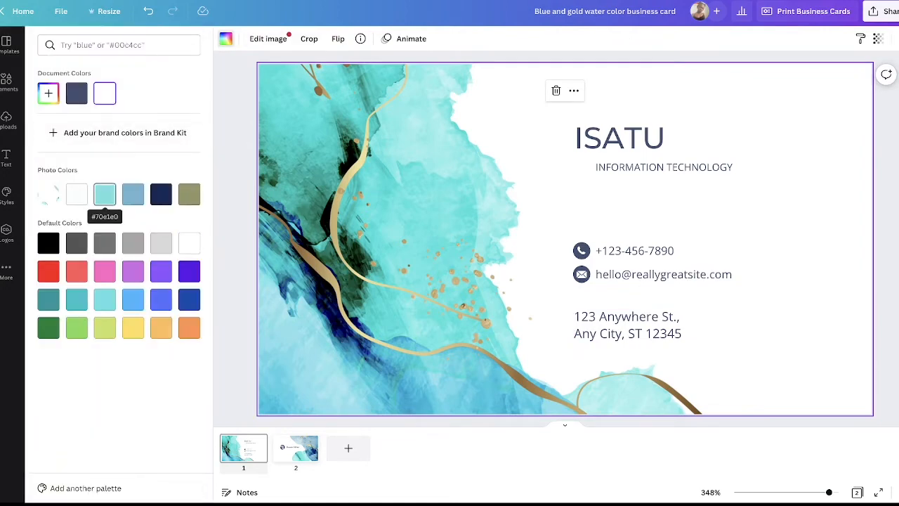
click(133, 271)
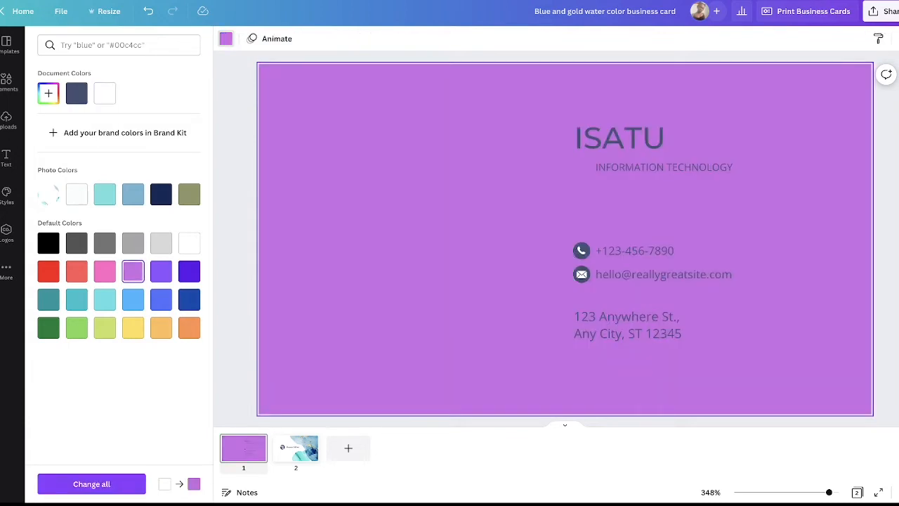
key(ctrl+z)
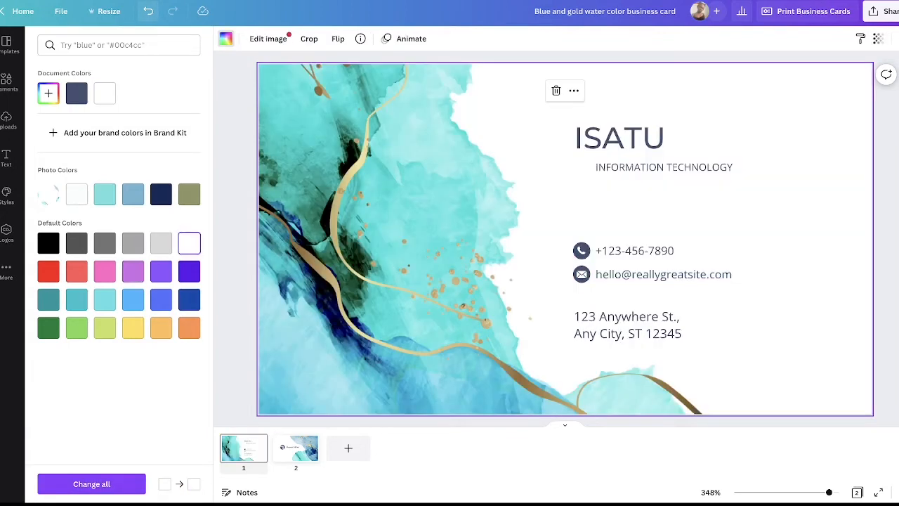
click(106, 11)
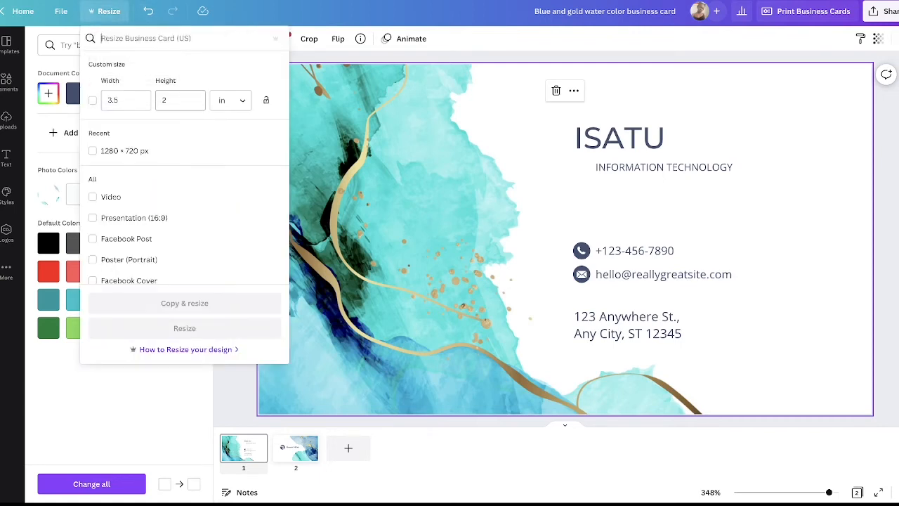
click(105, 11)
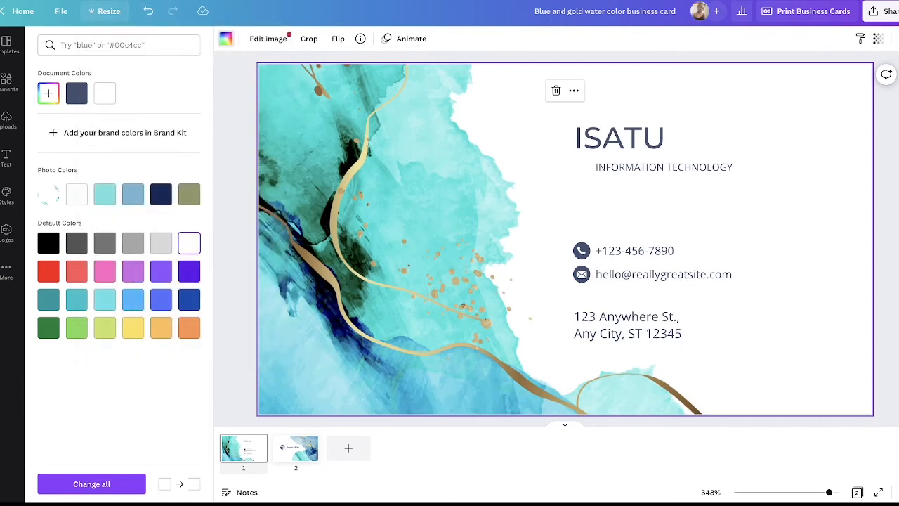
Step: Insert the blue-green sphere from the Vibrant 3D Blocky Shapes collection of elements onto the first page
click(6, 83)
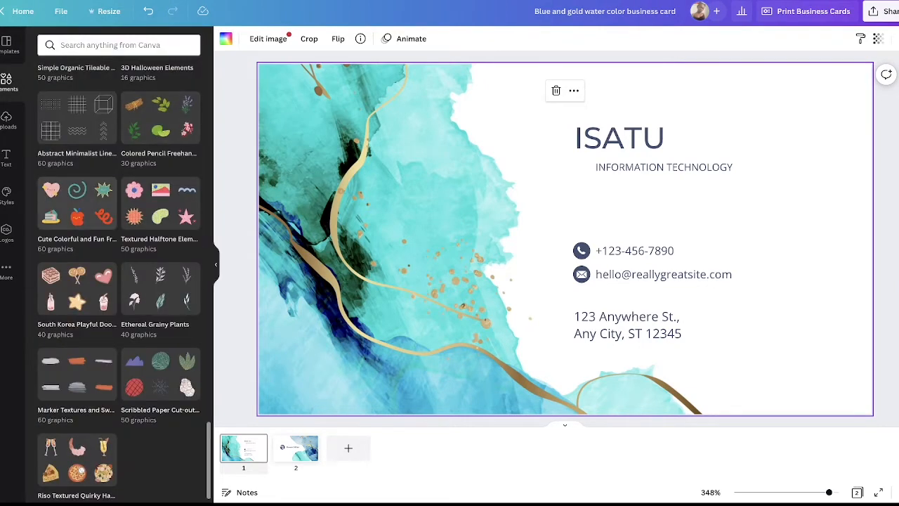
scroll(118, 281, up, 5)
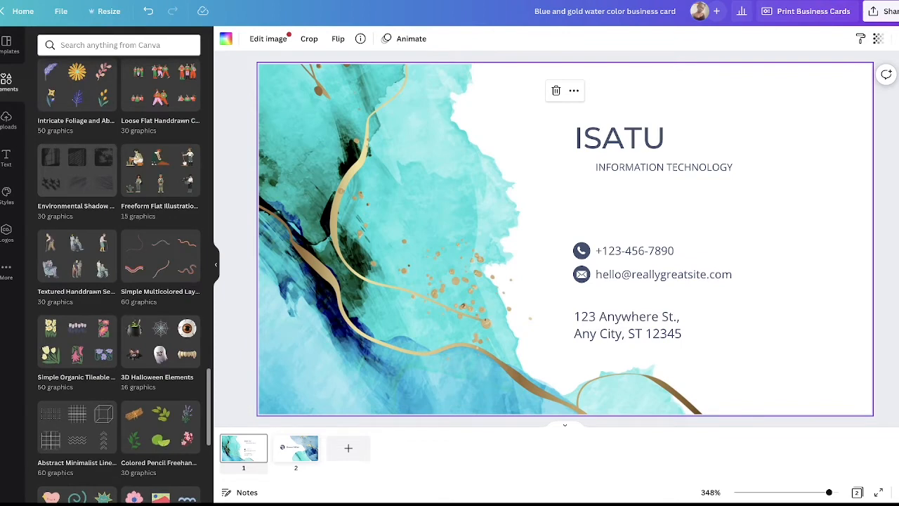
scroll(118, 281, up, 4)
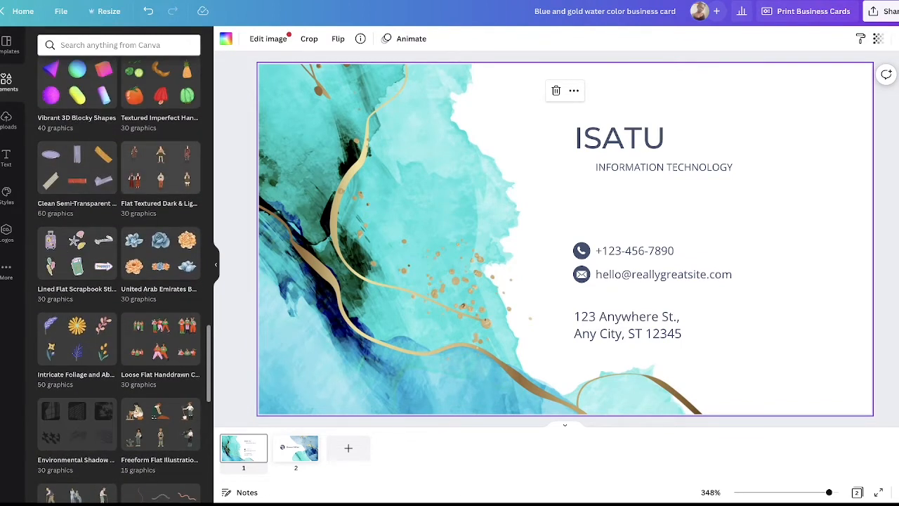
scroll(118, 281, up, 2)
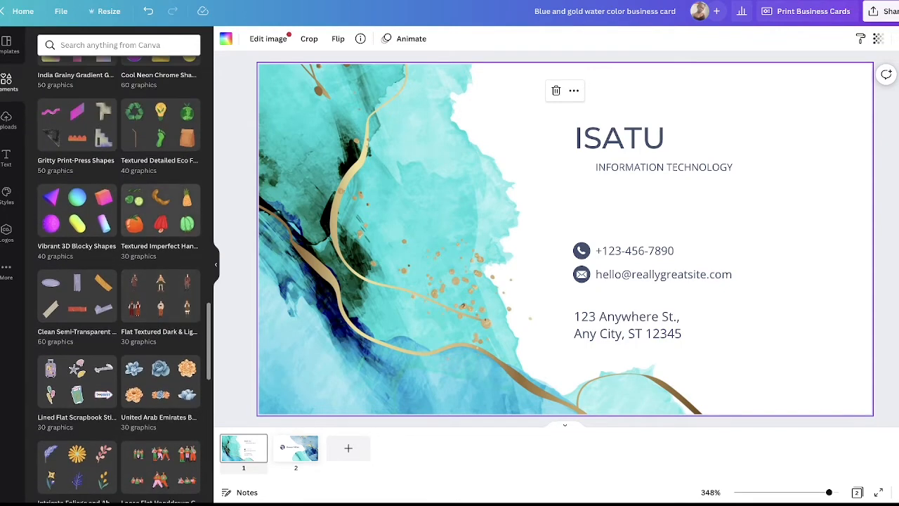
scroll(118, 280, up, 1)
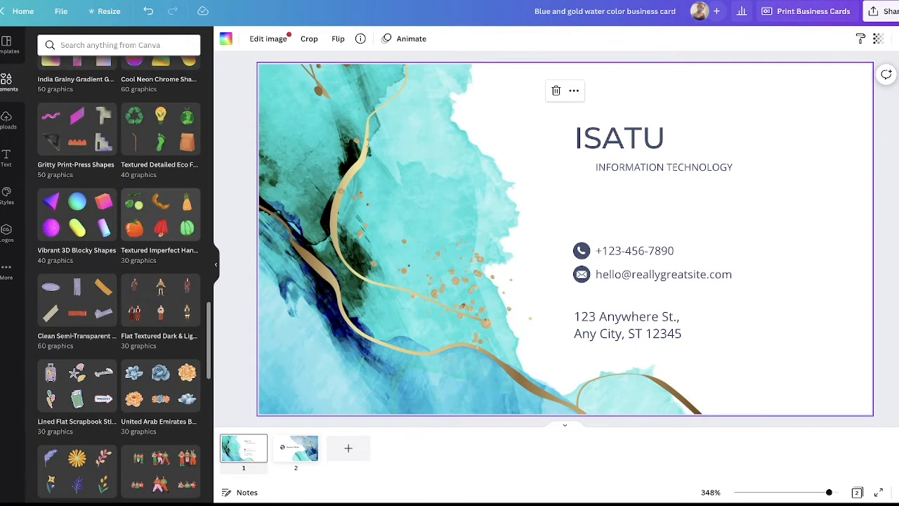
scroll(118, 281, up, 1)
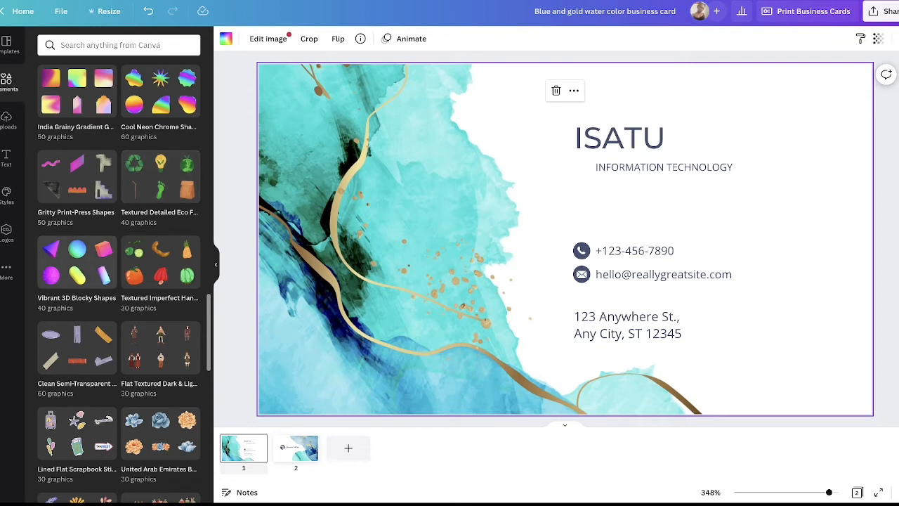
click(77, 266)
click(118, 95)
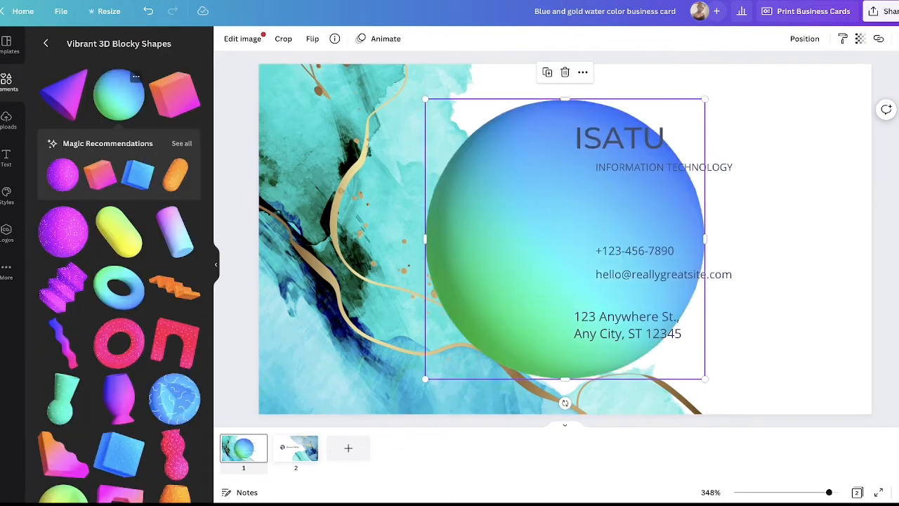
Step: Shrink the blue-green sphere and place it in the card's upper-right corner
drag(704, 99, 533, 271)
drag(478, 325, 811, 127)
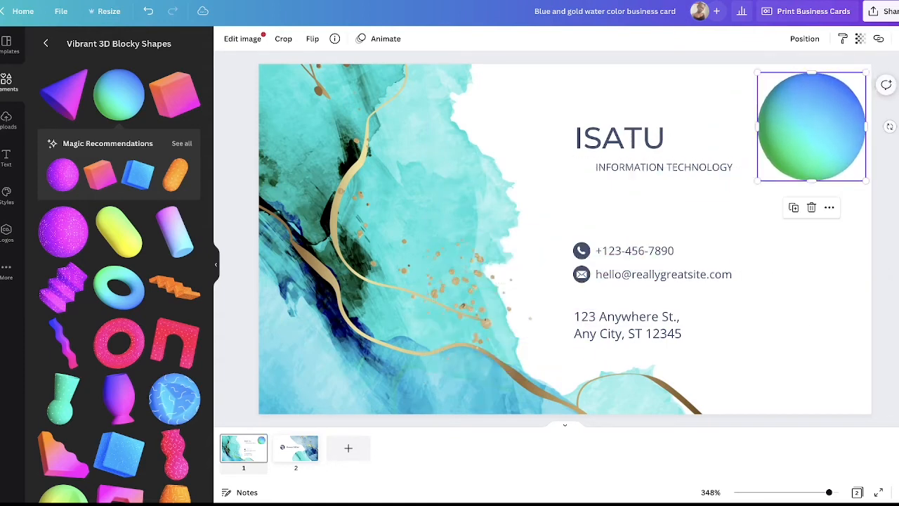
drag(757, 73, 784, 99)
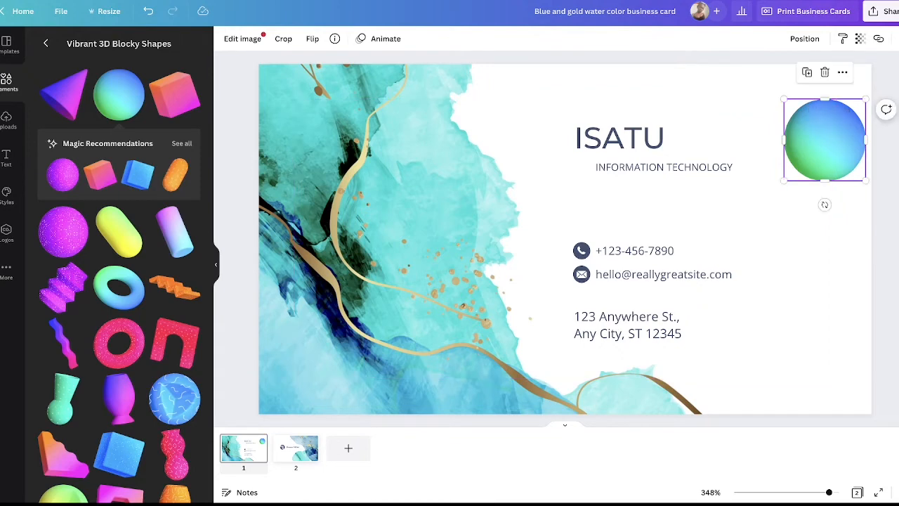
drag(824, 140, 830, 104)
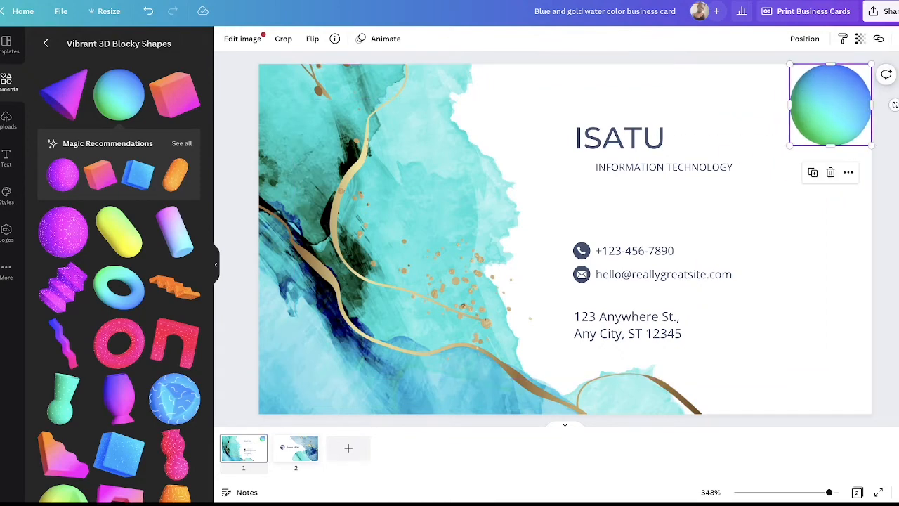
Step: Add a second, smaller blue-green sphere just left of the first along the card's top edge, and shift the name slightly left
click(119, 94)
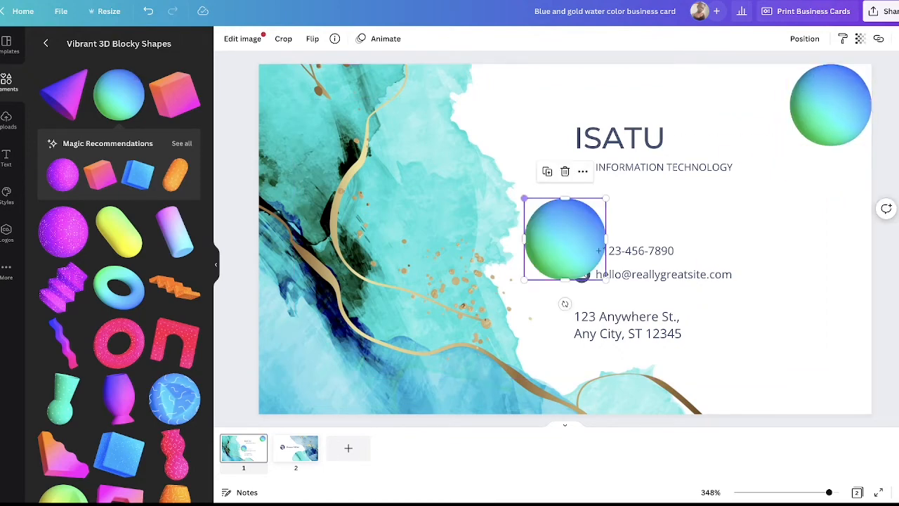
drag(524, 199, 550, 225)
drag(580, 251, 711, 131)
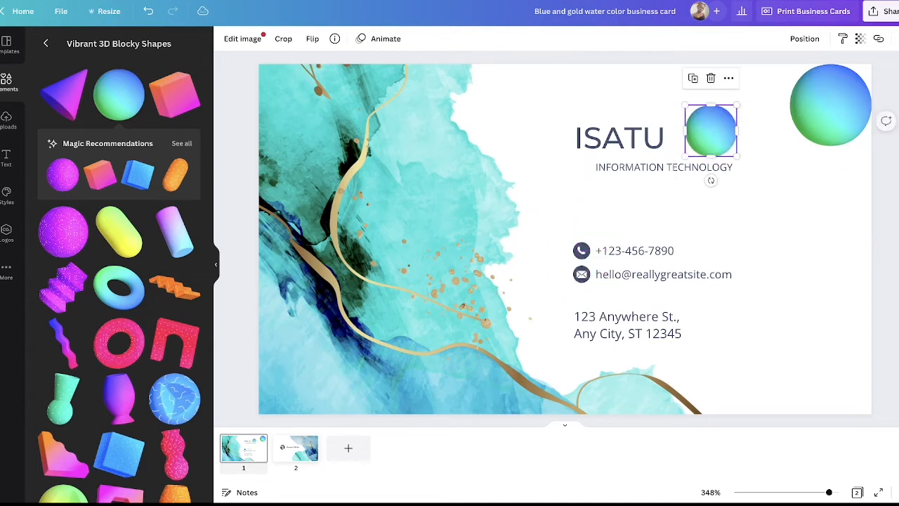
mouse_move(620, 138)
mouse_down()
mouse_move(661, 95)
mouse_move(611, 122)
mouse_move(604, 139)
mouse_up()
click(710, 131)
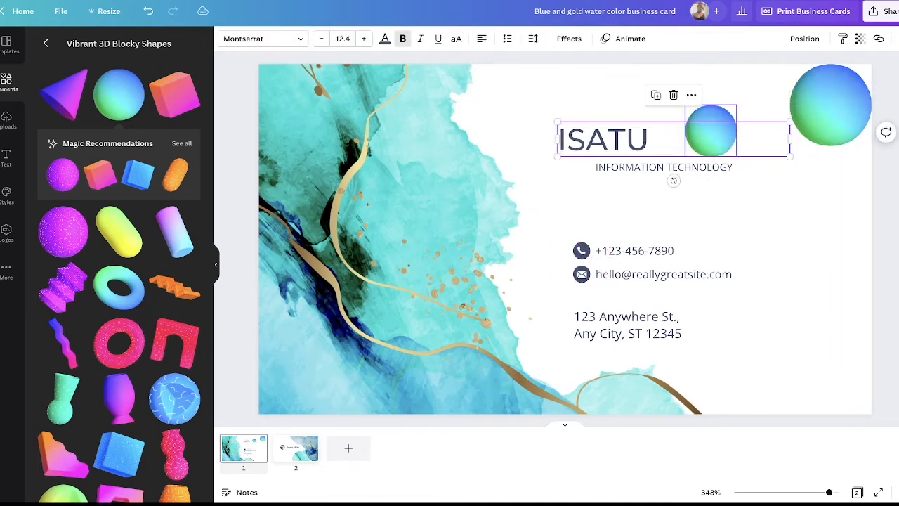
drag(710, 131, 759, 90)
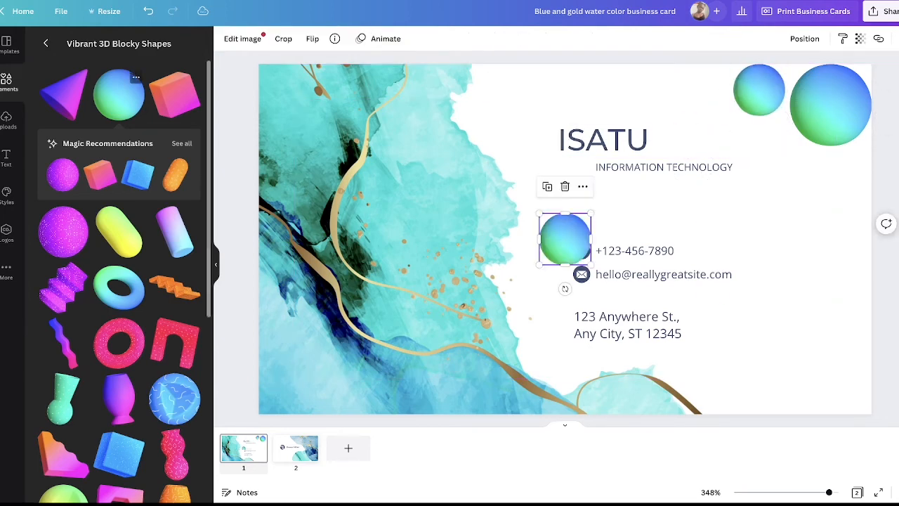
Step: Add a third, still smaller blue-green sphere and place it below the gap between the first two
click(119, 95)
drag(539, 214, 775, 138)
click(792, 223)
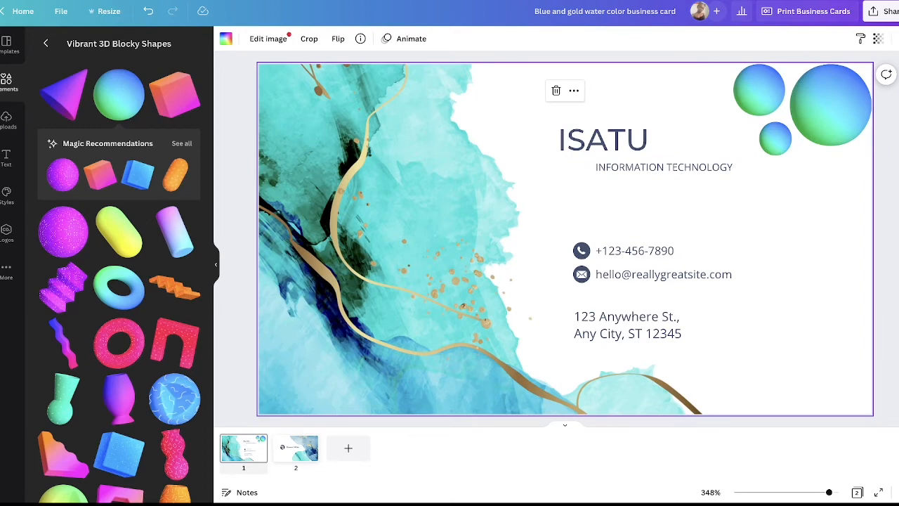
Step: Delete the round R logo from the second page of the card
click(296, 448)
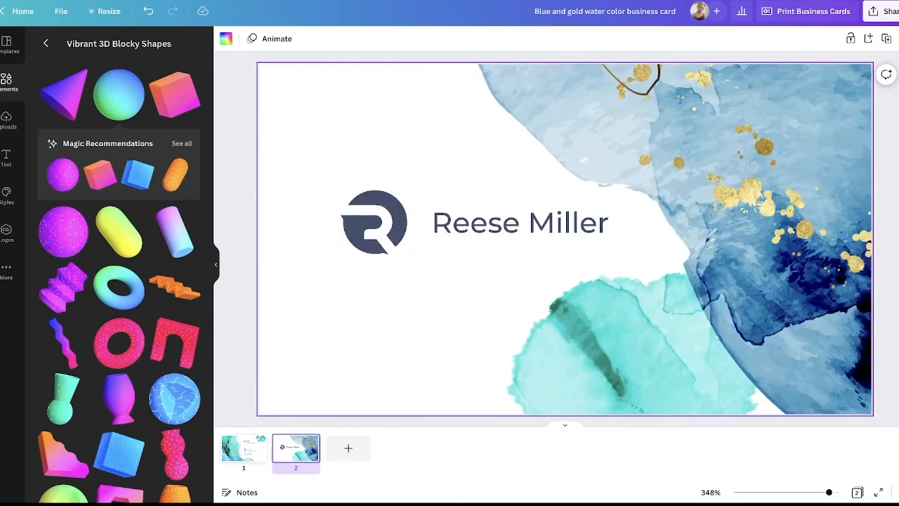
click(374, 223)
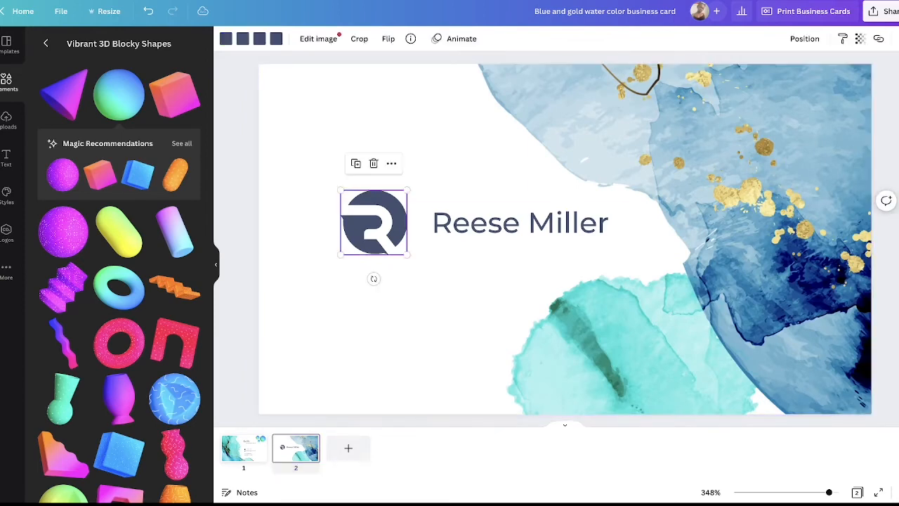
click(374, 163)
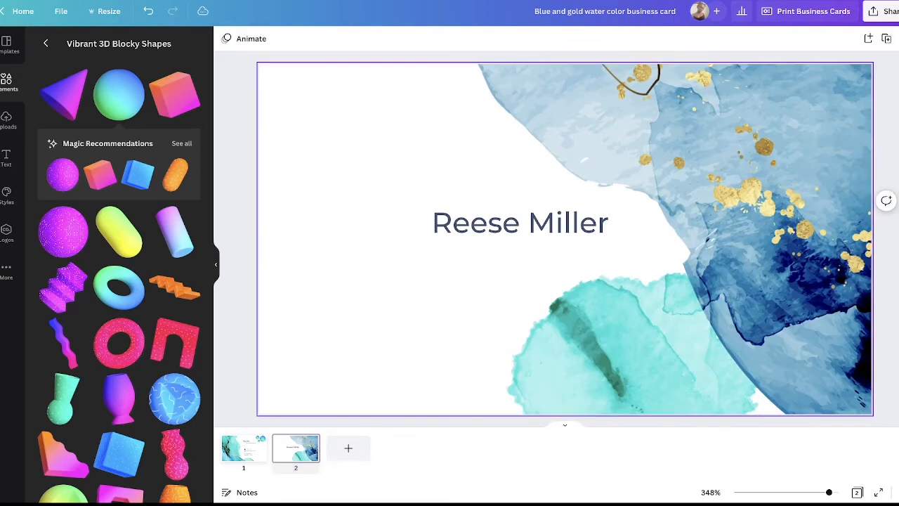
Step: Replace the placeholder name on the second page with the cardholder's first name in capitals
click(519, 223)
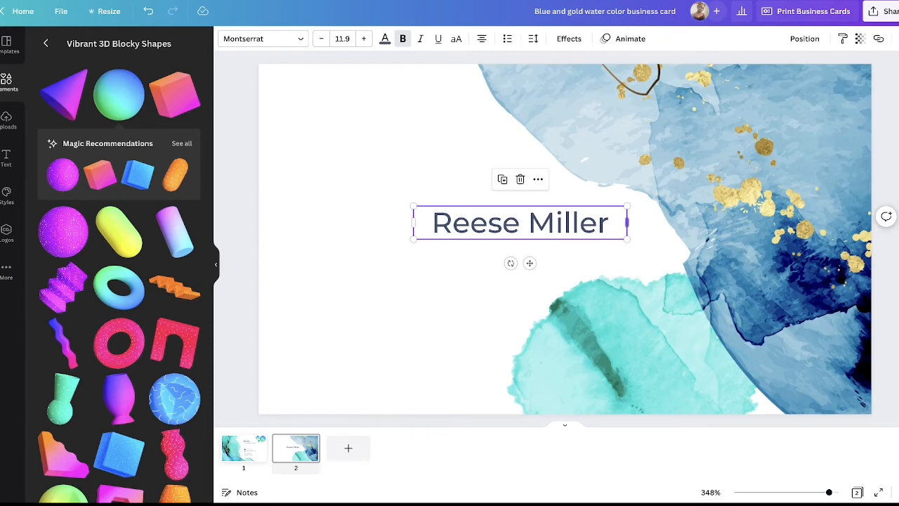
double_click(520, 223)
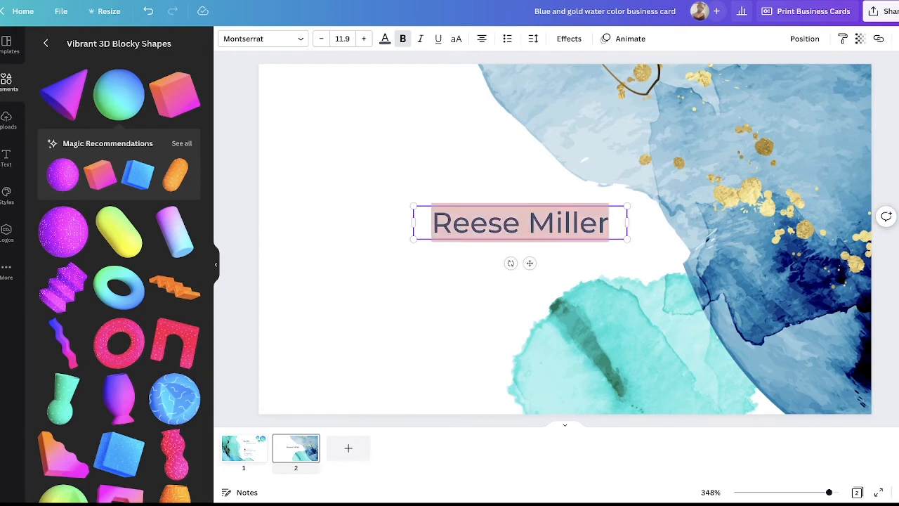
text(ISATU)
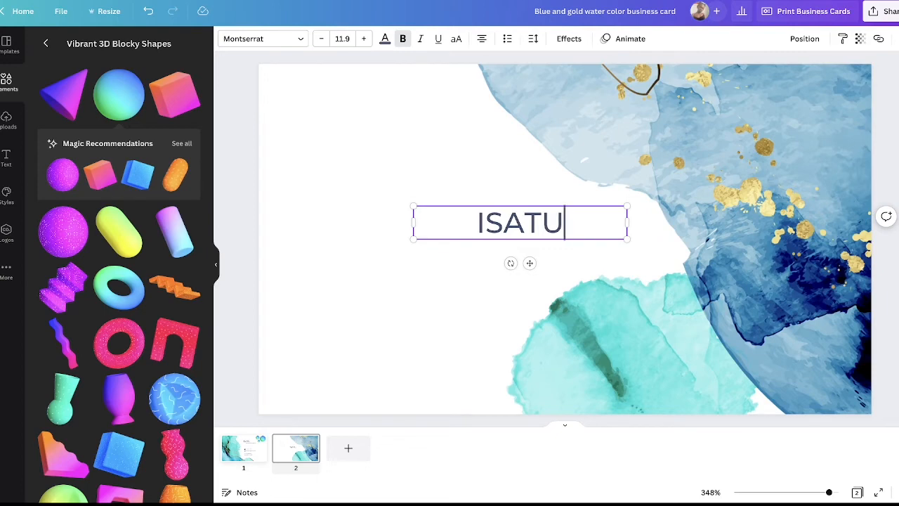
key(Escape)
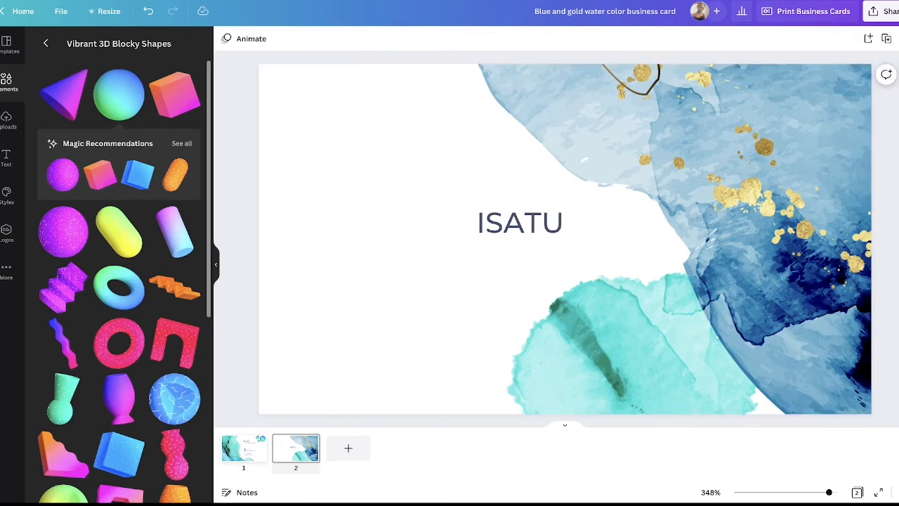
Step: Browse the element collections for a new decoration for the second page and open the Marker & Scribbles collection
scroll(112, 175, down, 4)
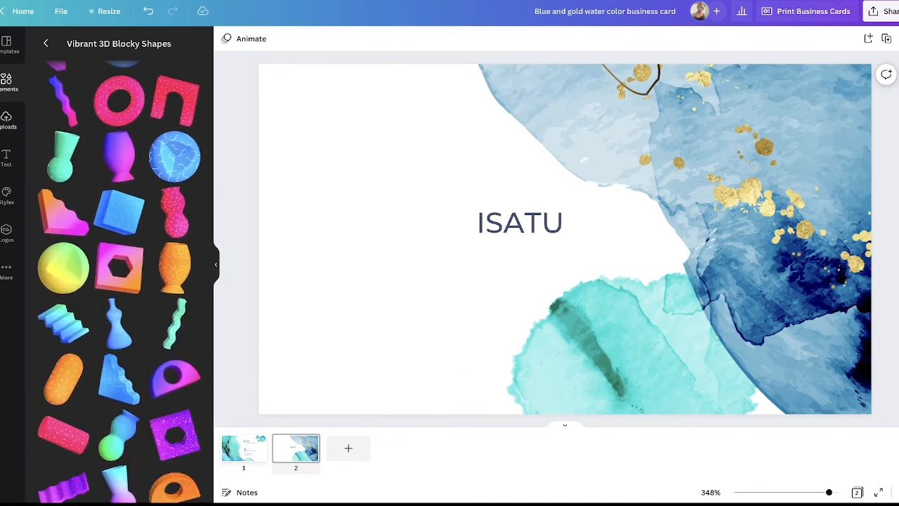
click(7, 83)
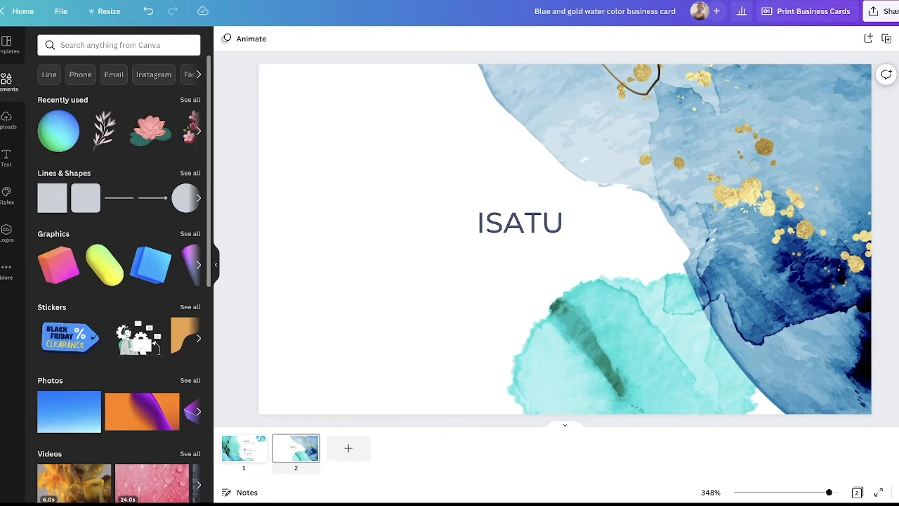
scroll(119, 281, down, 2)
scroll(119, 280, down, 8)
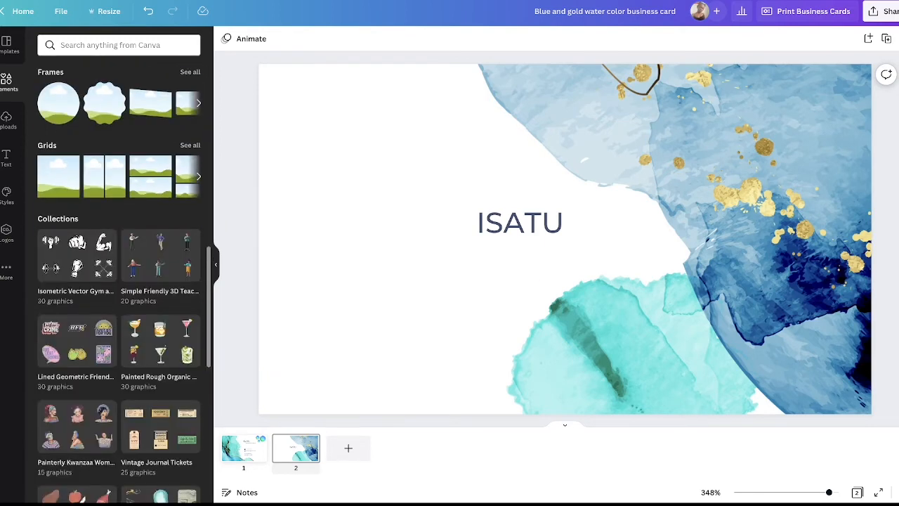
scroll(119, 281, down, 1)
scroll(119, 281, down, 3)
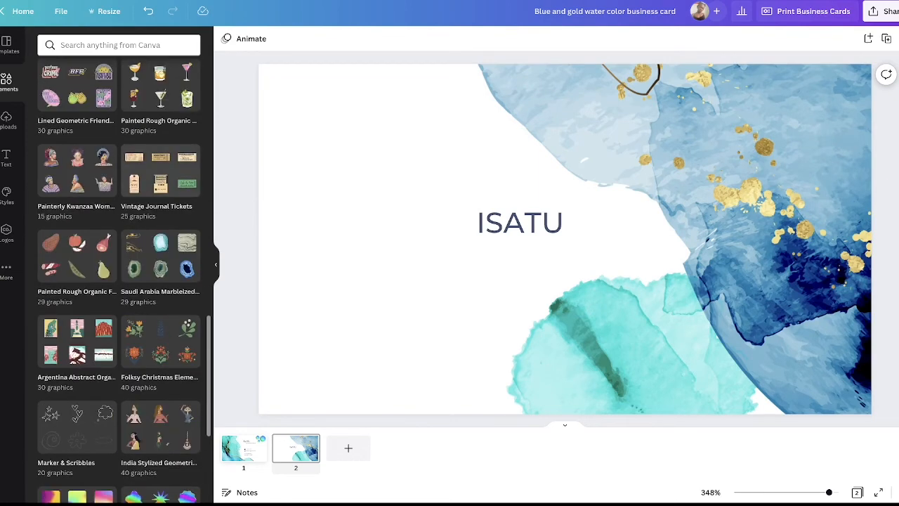
scroll(119, 281, down, 2)
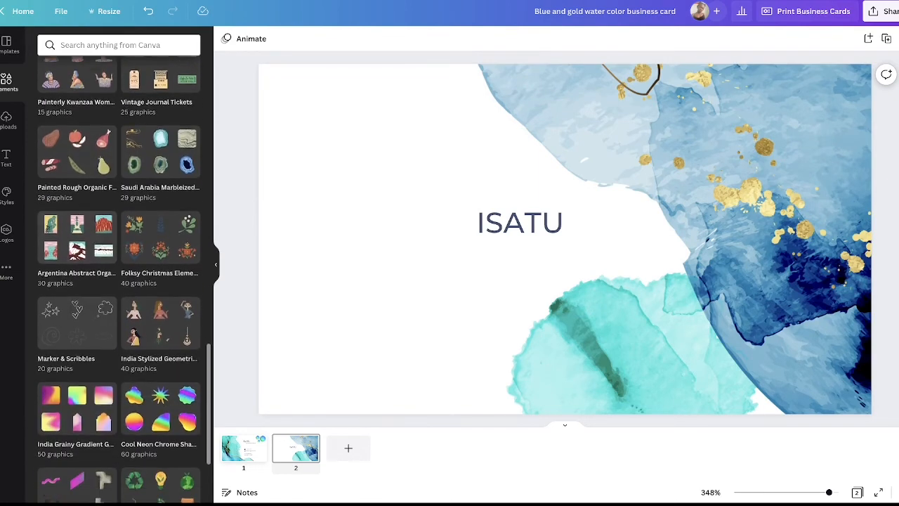
click(77, 318)
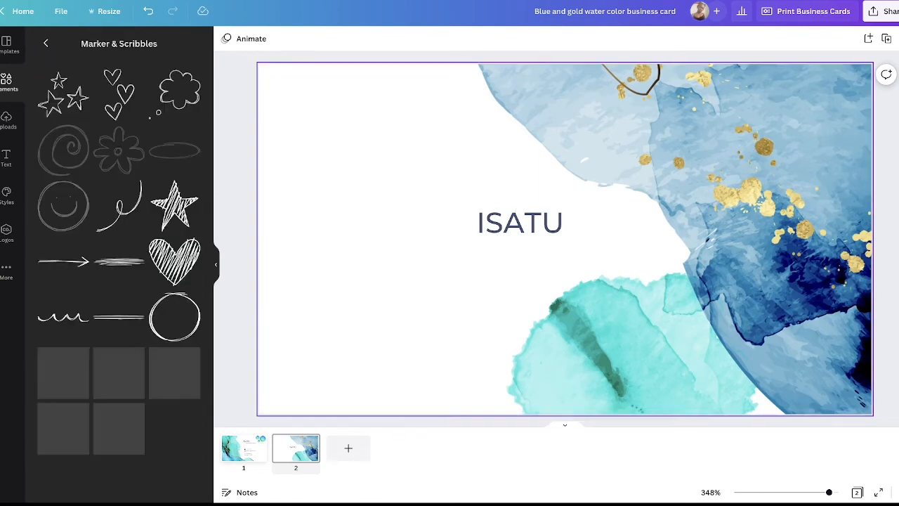
Step: Add the three hand-drawn stars in the second page's upper-left corner and move the name below them, slightly under the card's middle
click(64, 93)
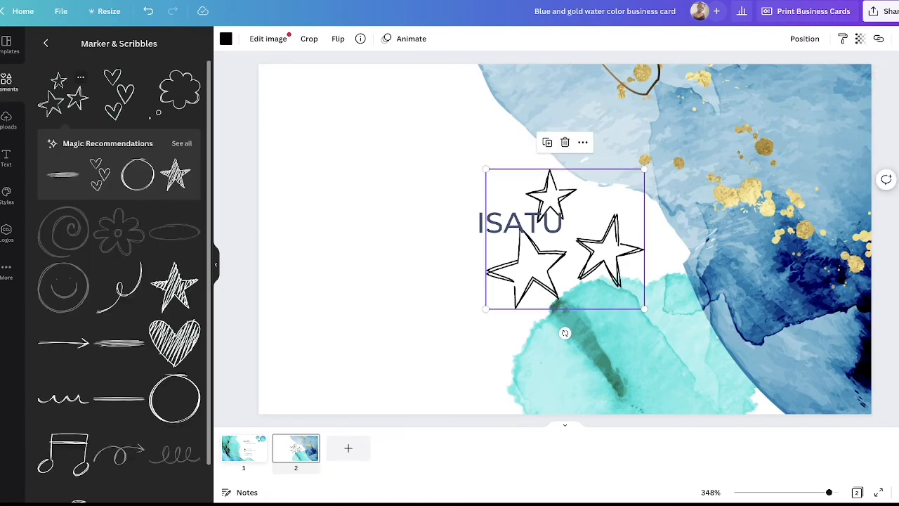
click(450, 216)
mouse_move(450, 215)
mouse_down()
mouse_move(504, 221)
mouse_move(441, 214)
mouse_up()
mouse_move(564, 239)
mouse_down()
mouse_move(374, 328)
mouse_move(354, 116)
mouse_move(337, 128)
mouse_up()
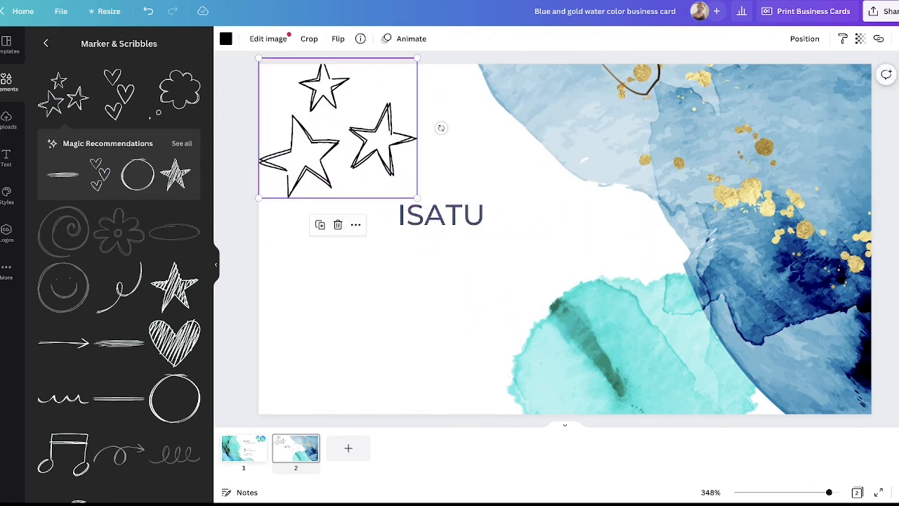
drag(441, 215, 467, 263)
Step: Review the first and second pages of the card and download the design as PNG
click(244, 448)
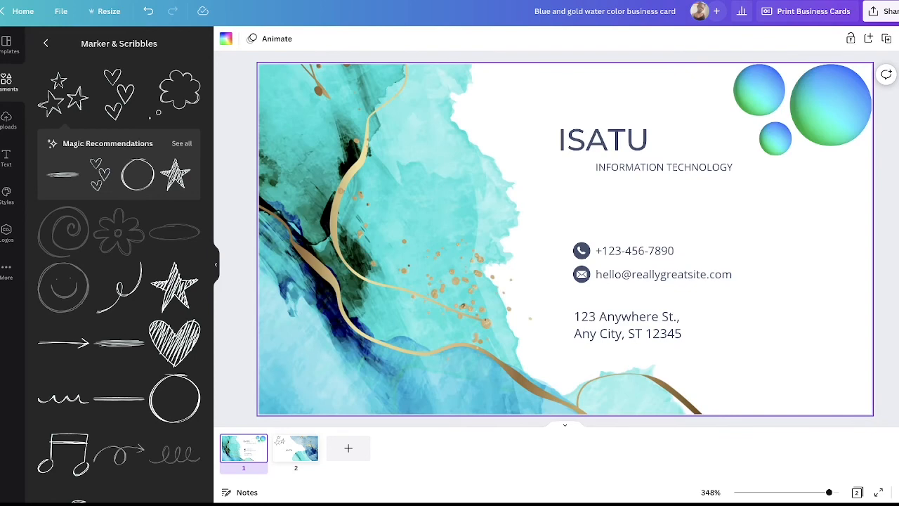
click(296, 449)
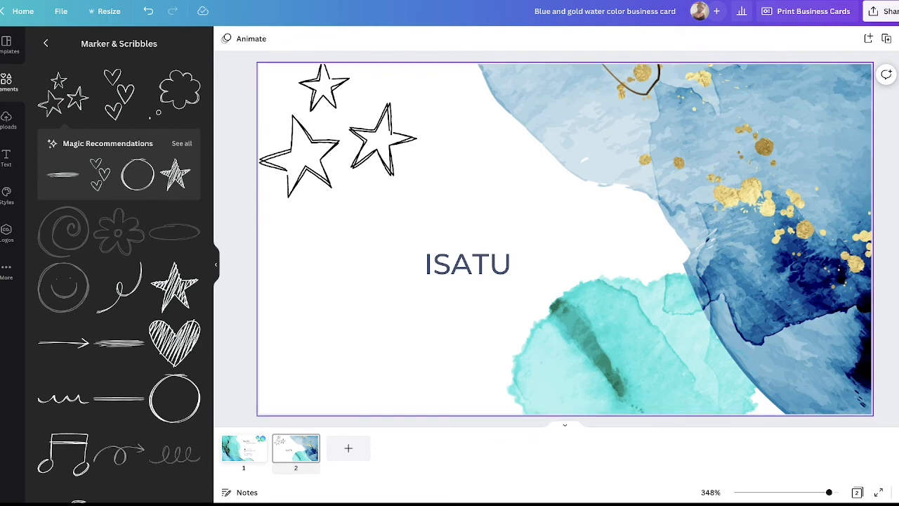
click(884, 12)
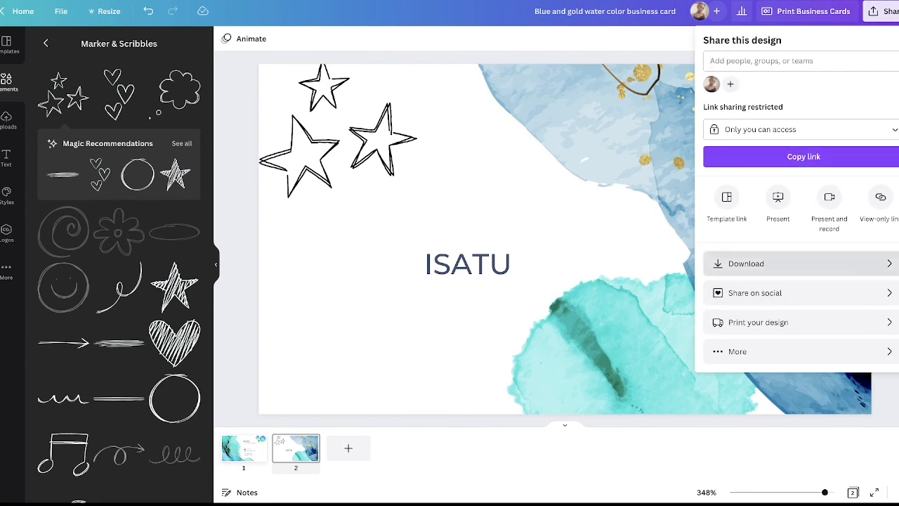
click(801, 263)
click(802, 268)
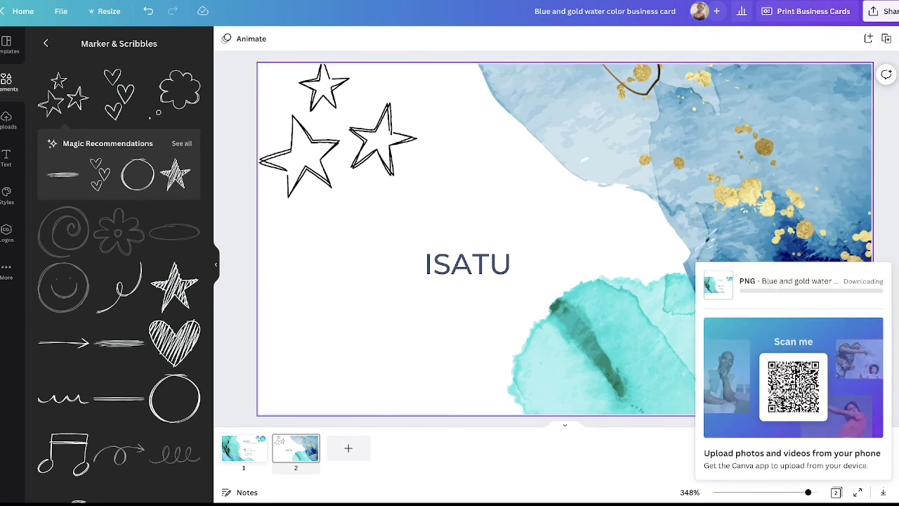